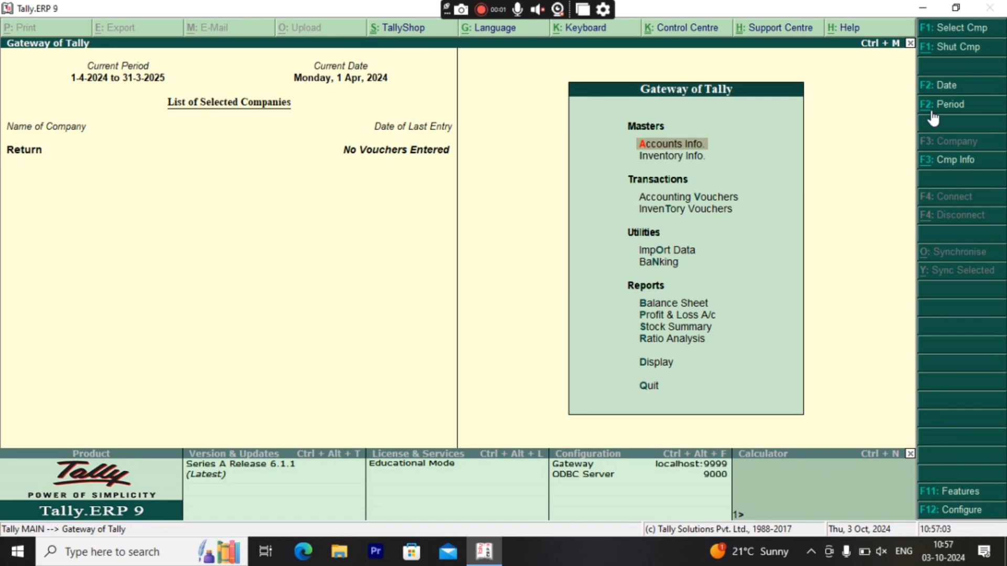
- Start creating a single ledger in the accounts masters and name it Purchase, without an alias
key("Return")
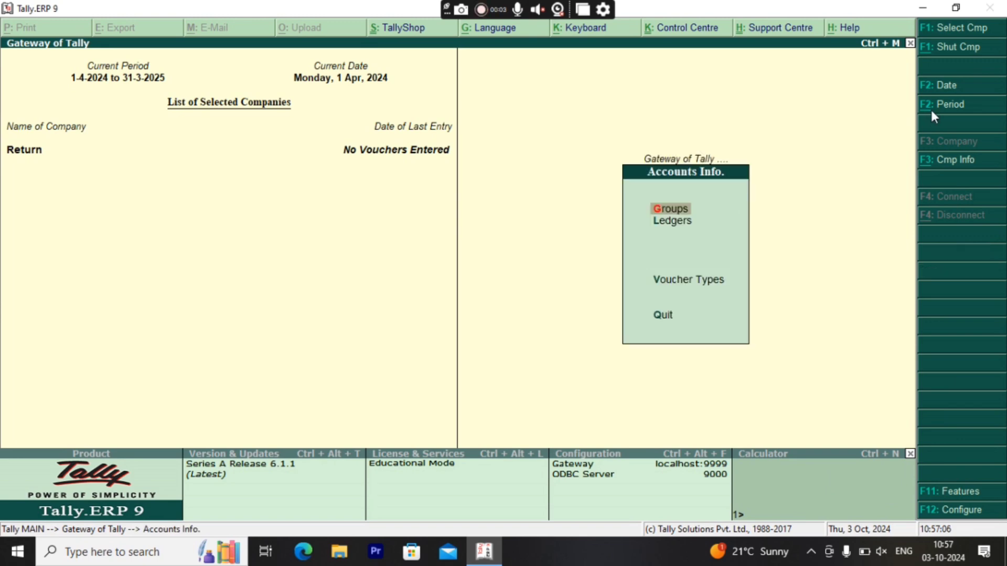
key("Down")
key("Return")
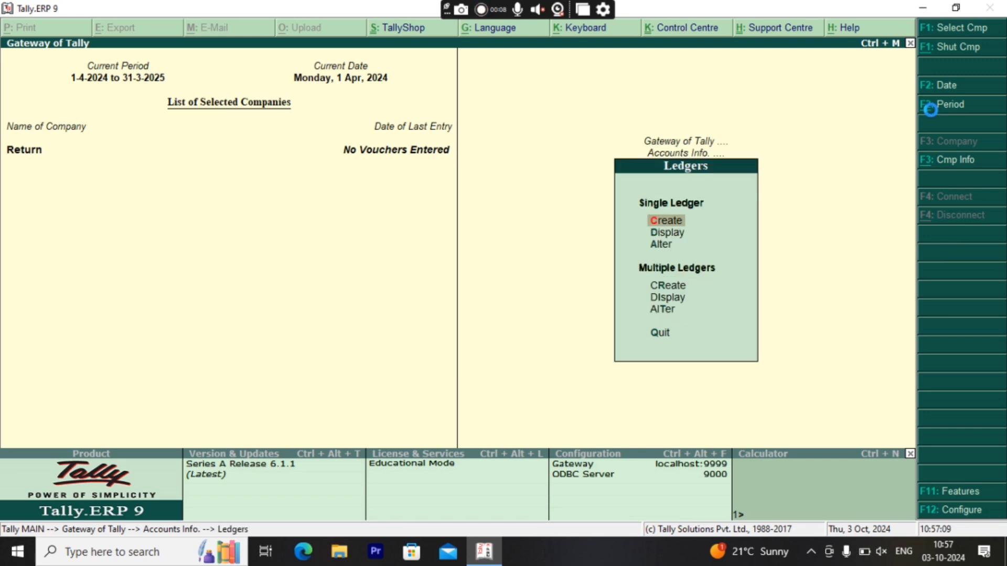
key("Return")
type("Pu")
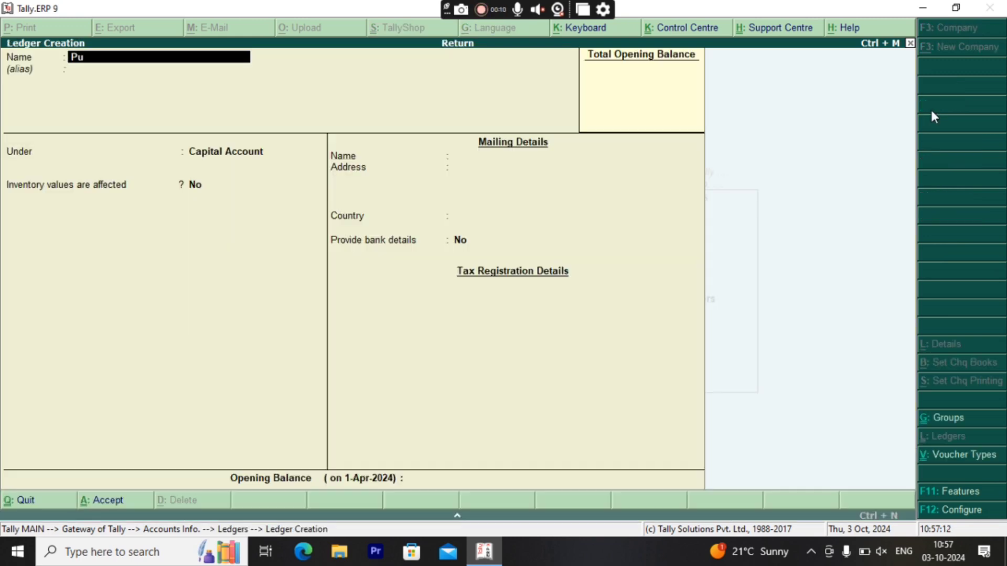
type("rchase")
key("Return")
key("Return")
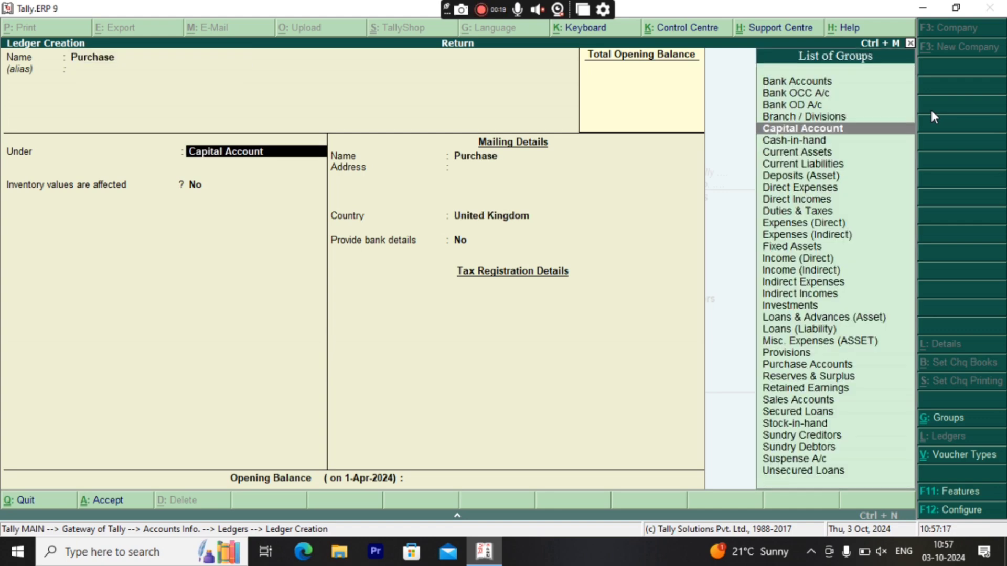
- Place the Purchase ledger under Purchase Accounts, set inventory values affected to No, and save it with no rounding or opening balance
type("Purch")
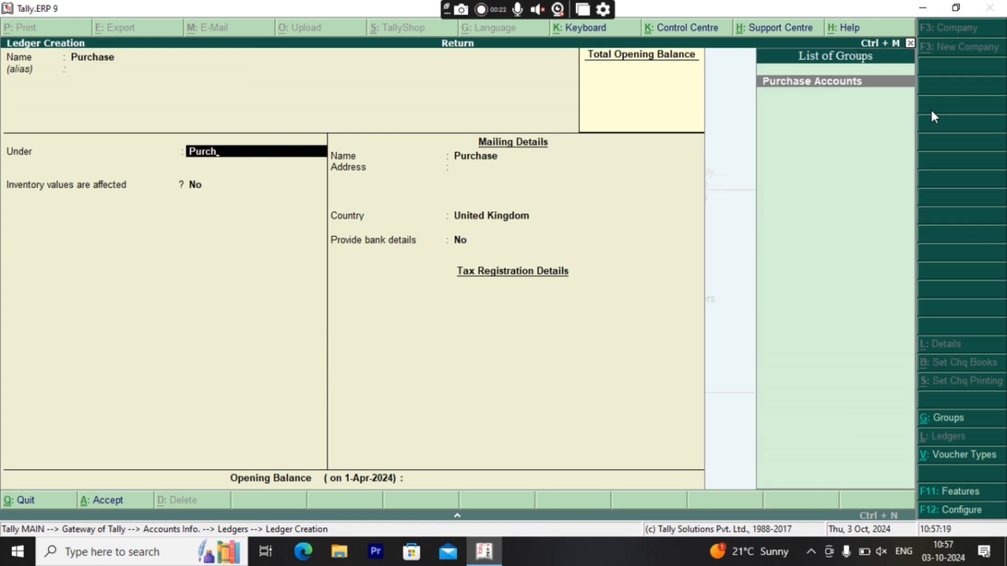
key("Return")
type("n")
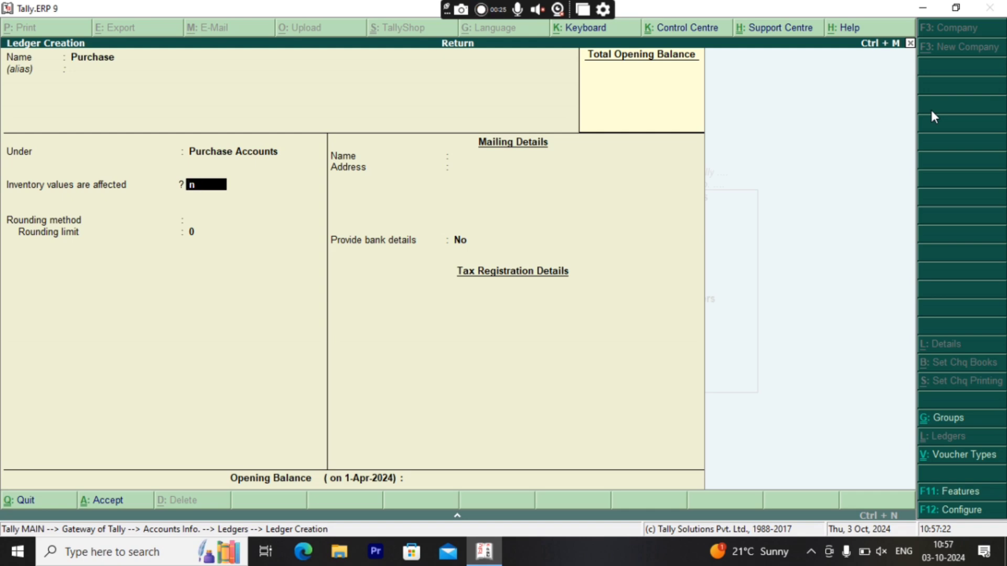
key("Return")
key("Return")
key("Return")
key("Return")
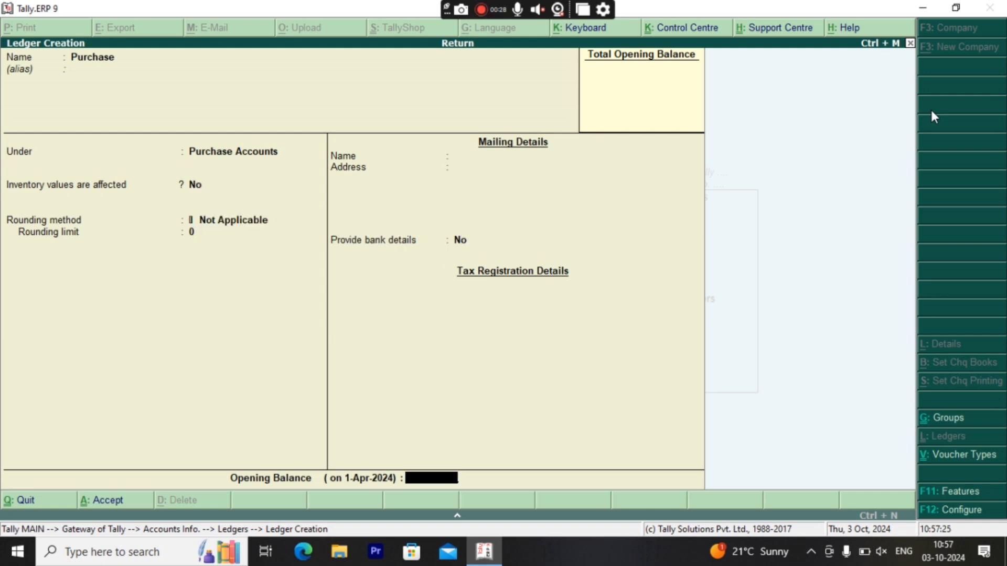
key("Return")
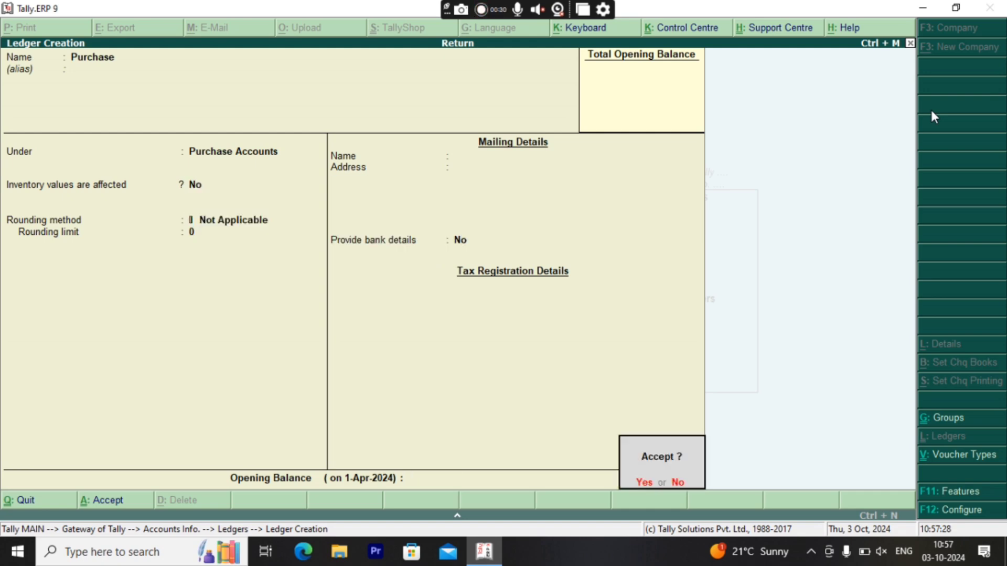
key("Return")
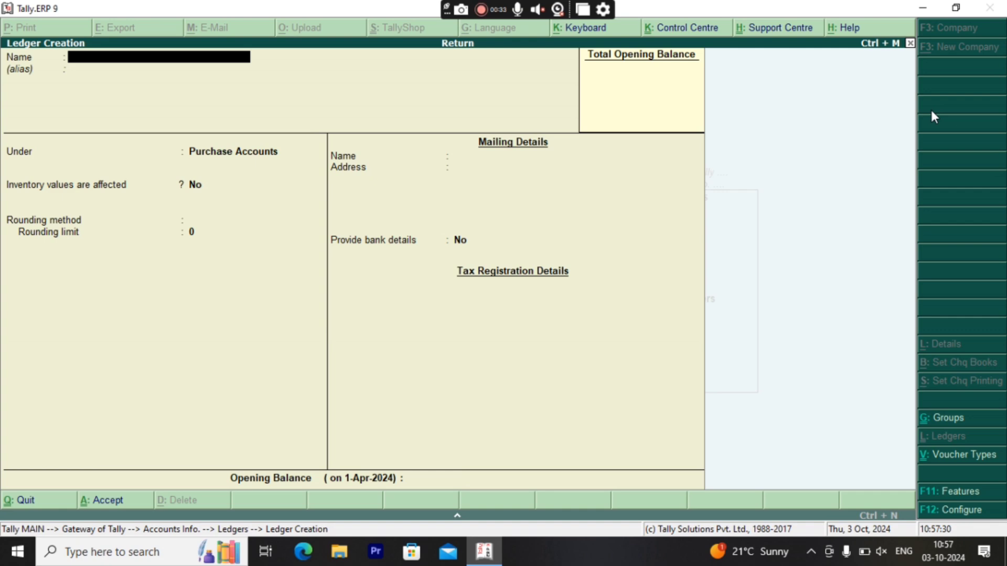
- Create a Purchase Return ledger under Purchase Accounts with inventory values affected set to No and rounding Not Applicable
type("Purchase Return")
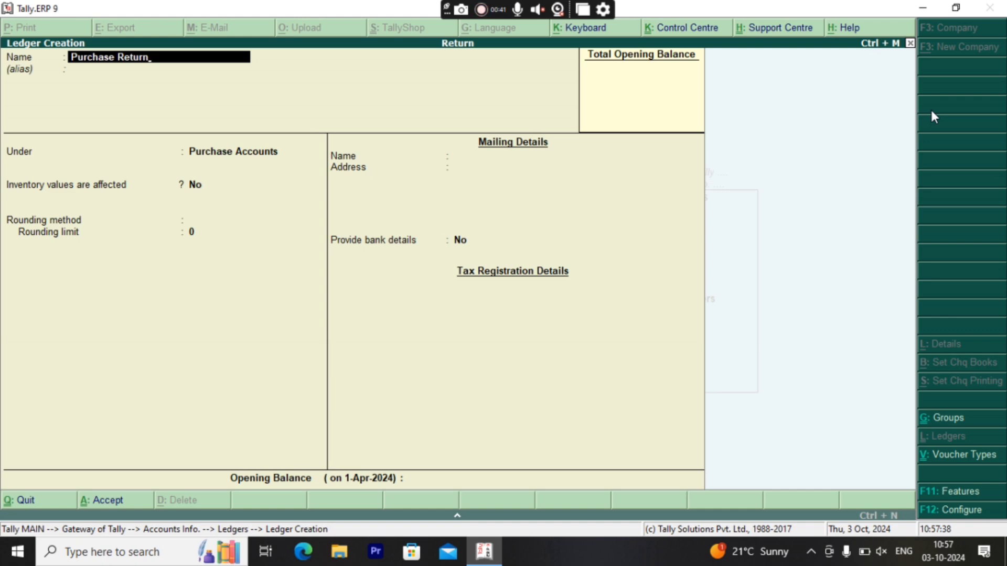
key("Return")
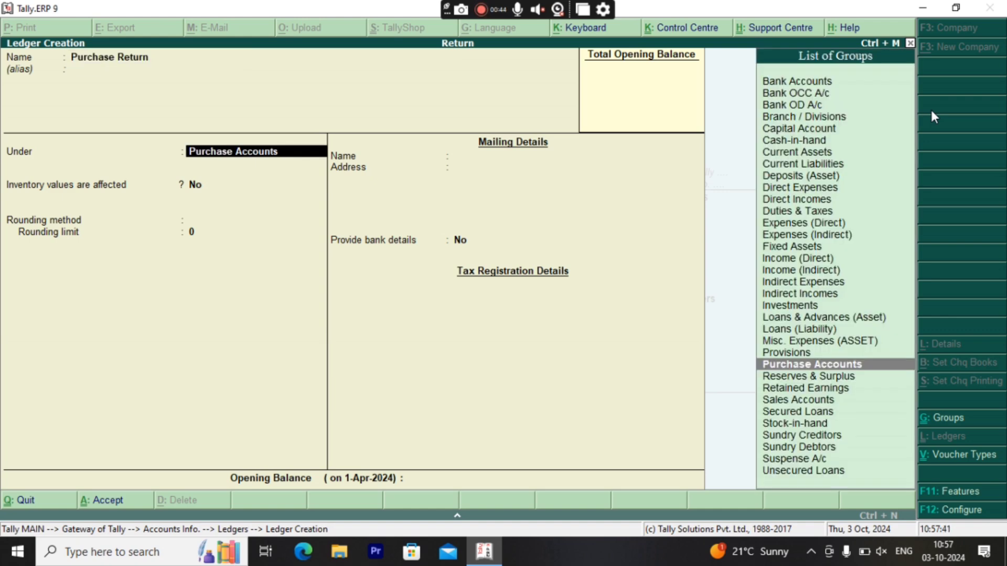
key("Return")
key("Return")
key("Return")
key("Return")
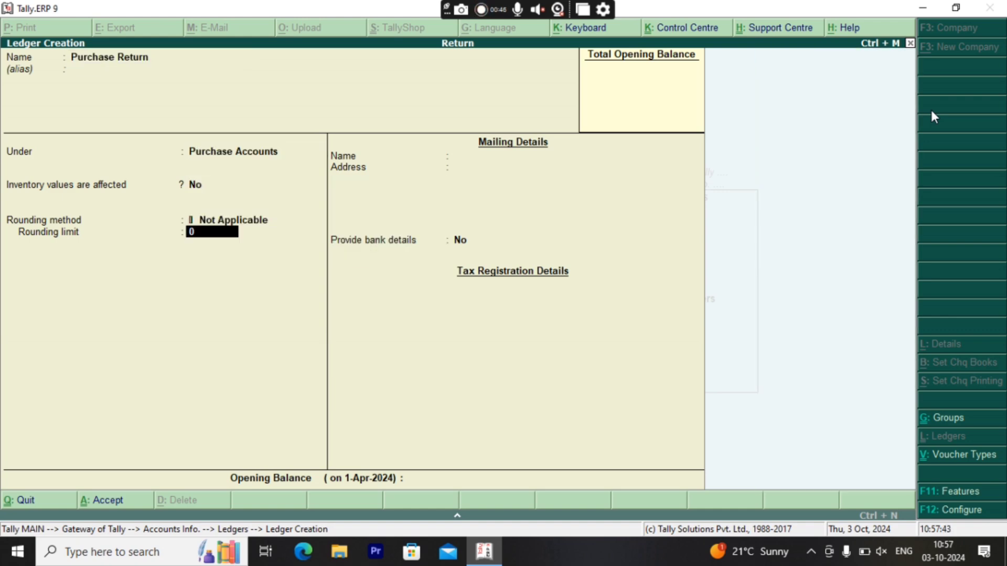
key("Return")
key("Return")
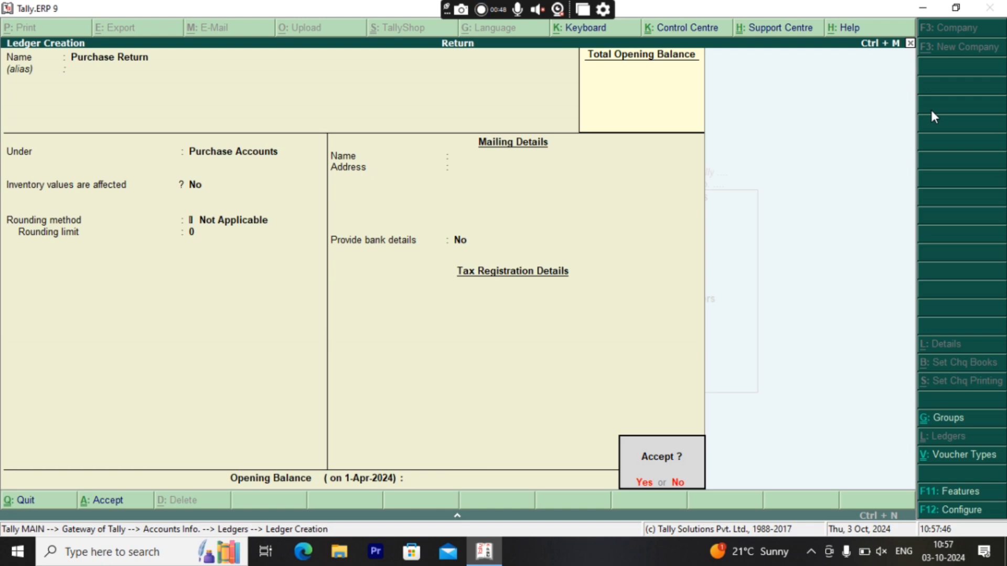
key("Return")
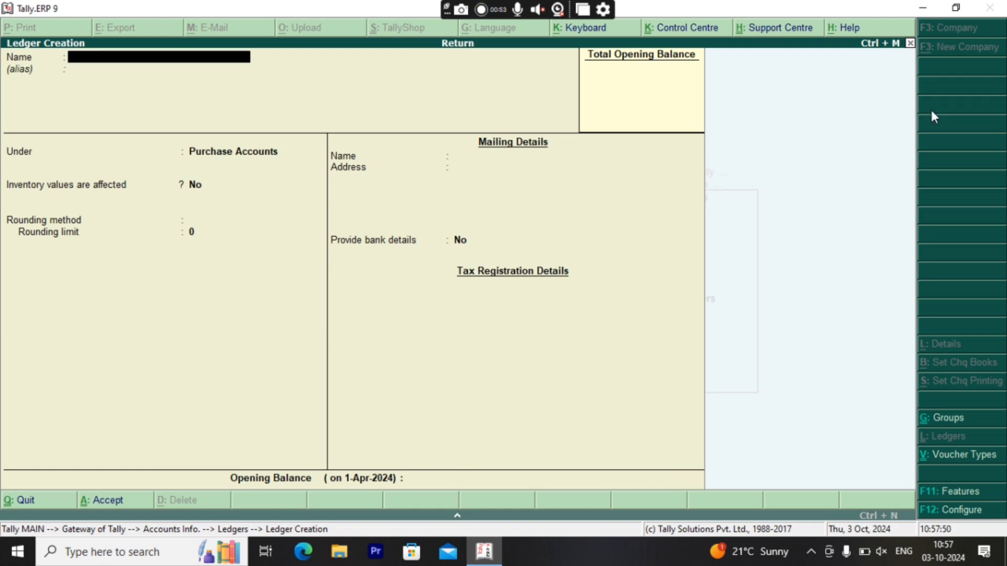
- Name the new ledger Abc Comp and place it under Sundry Creditors
type("Abc Comp")
key("Return")
key("Return")
type("Sundry")
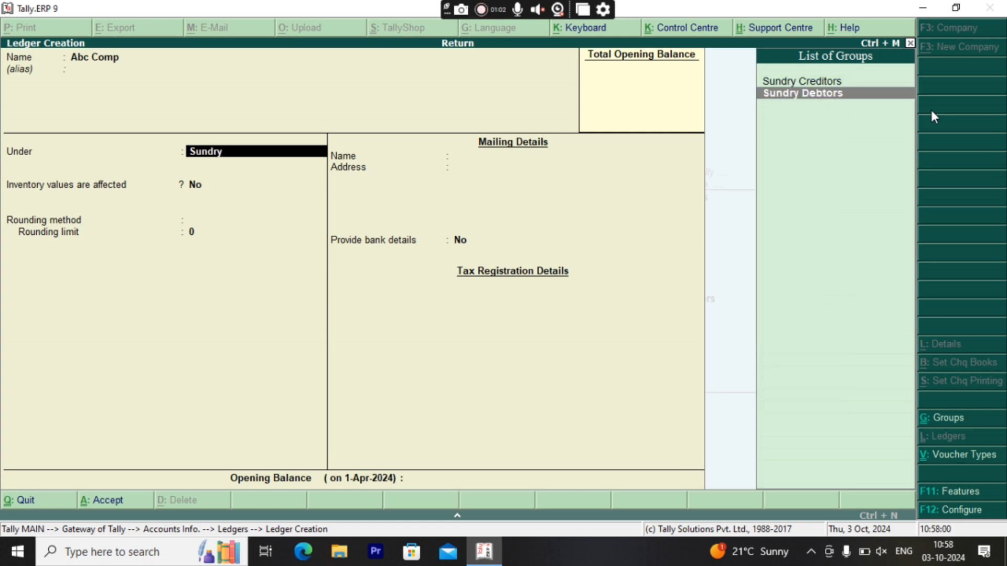
key("Up")
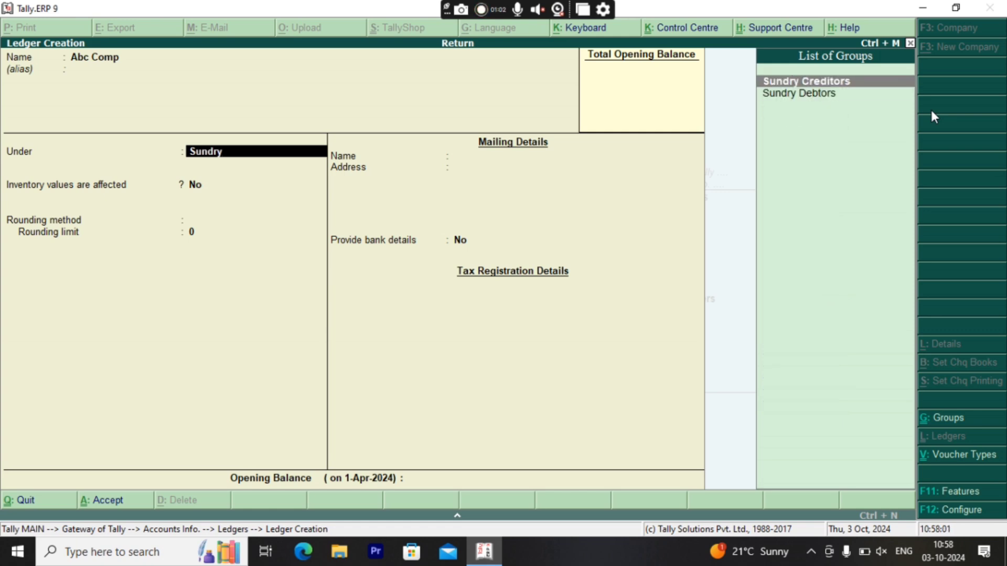
key("Return")
- Set maintain balances bill-by-bill to No for Abc Comp, keep the default mailing details, and save the ledger
type("n")
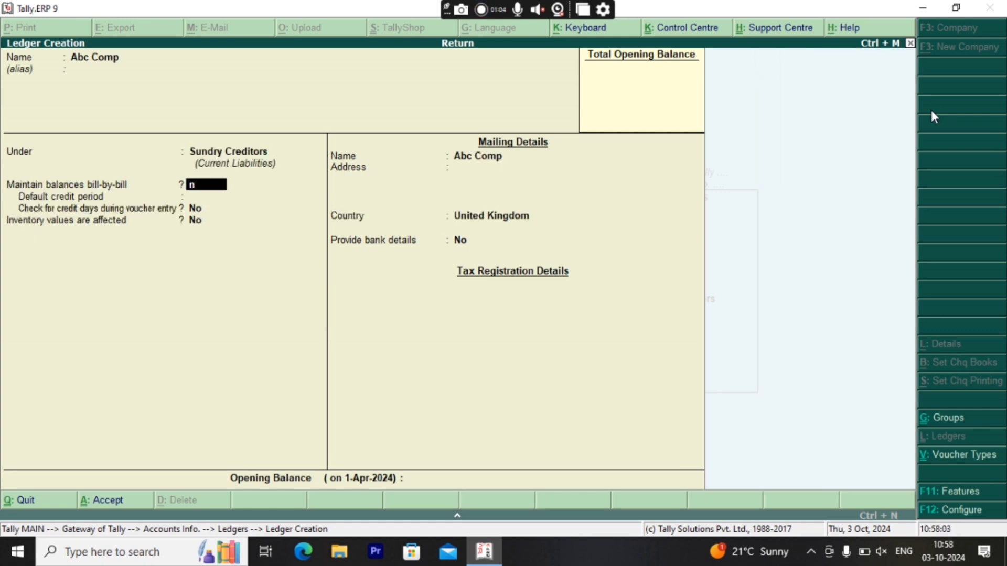
key("Return")
key("Return")
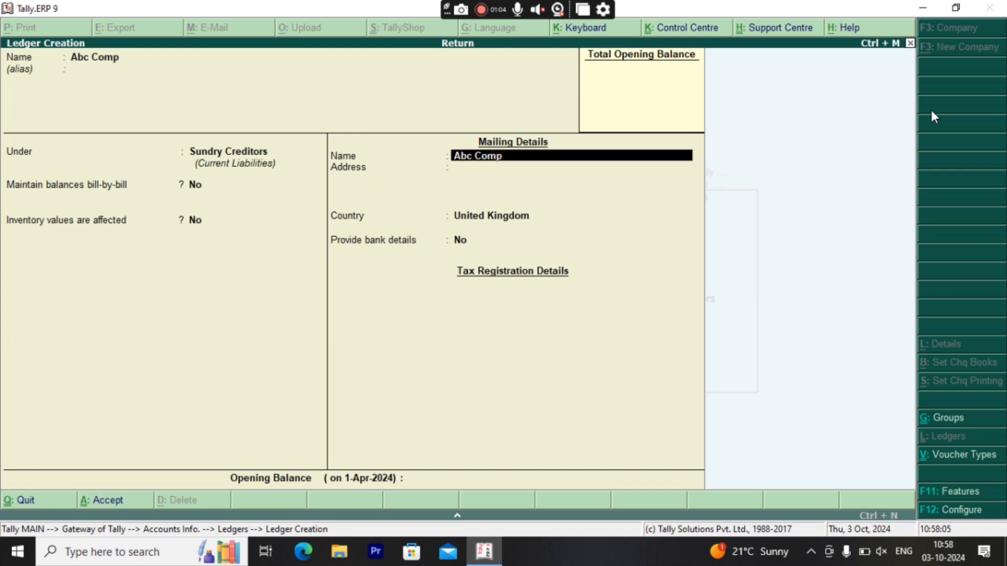
key("Return")
key("Return")
key("Return")
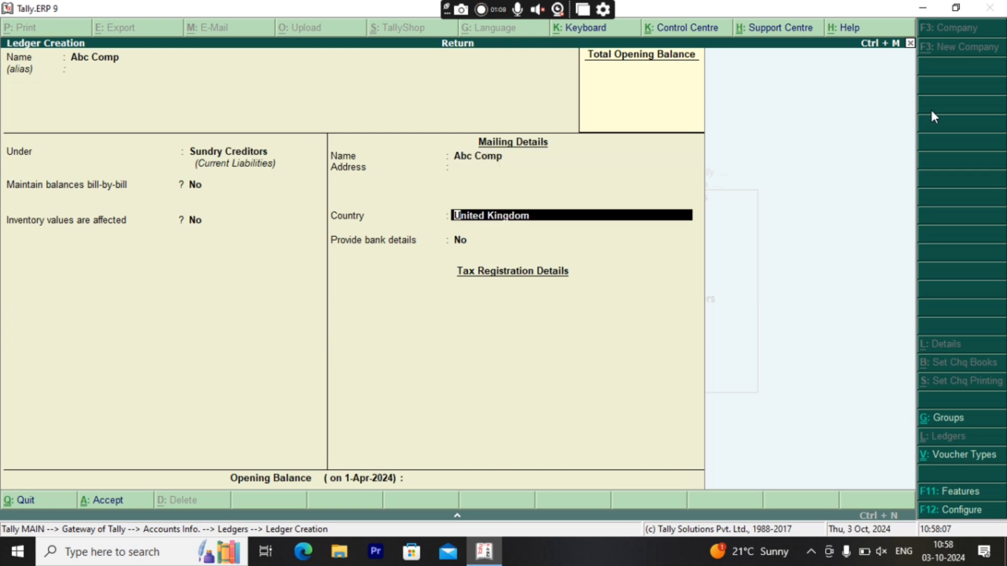
key("Return")
key("Return")
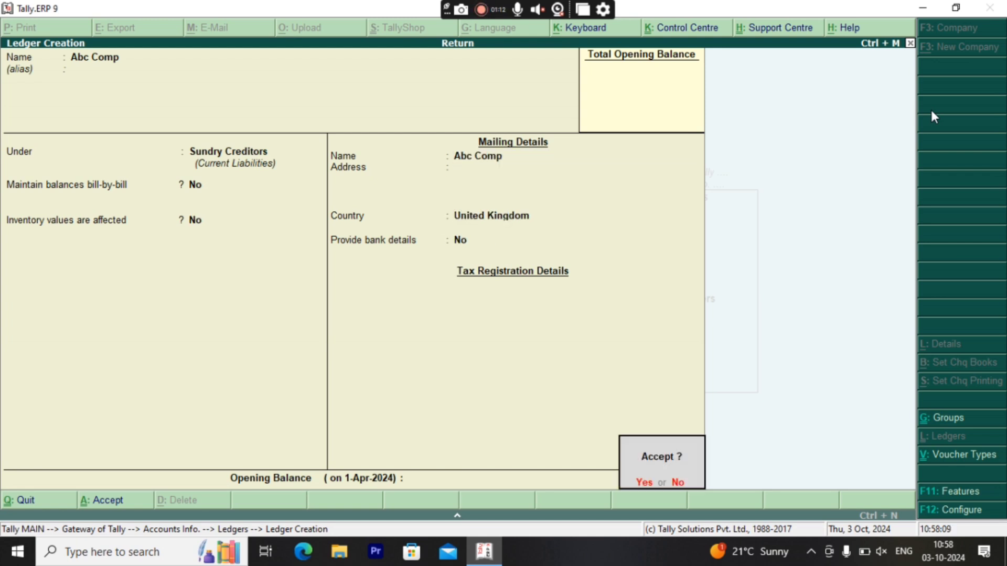
key("Return")
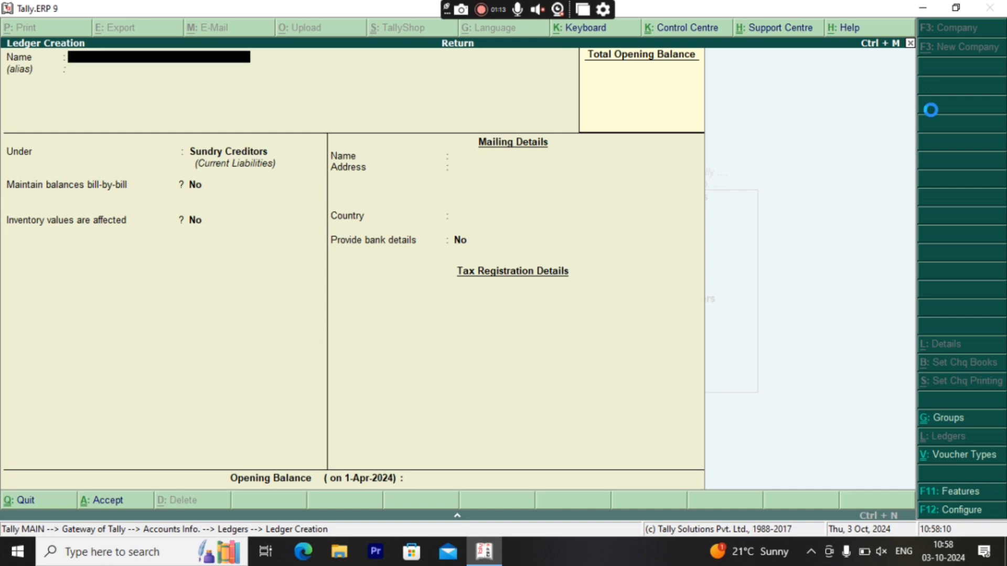
key("Page_Up")
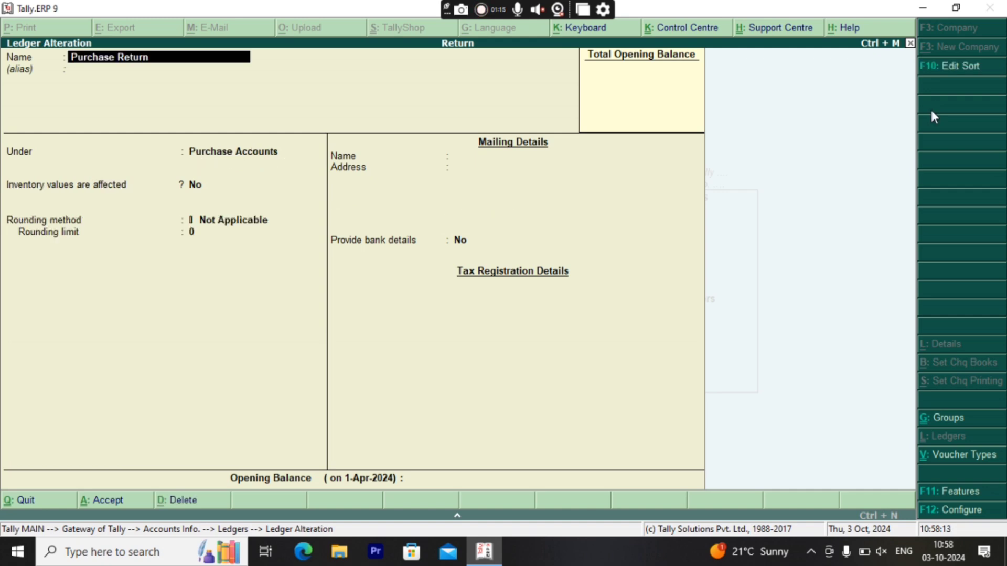
key("BackSpace")
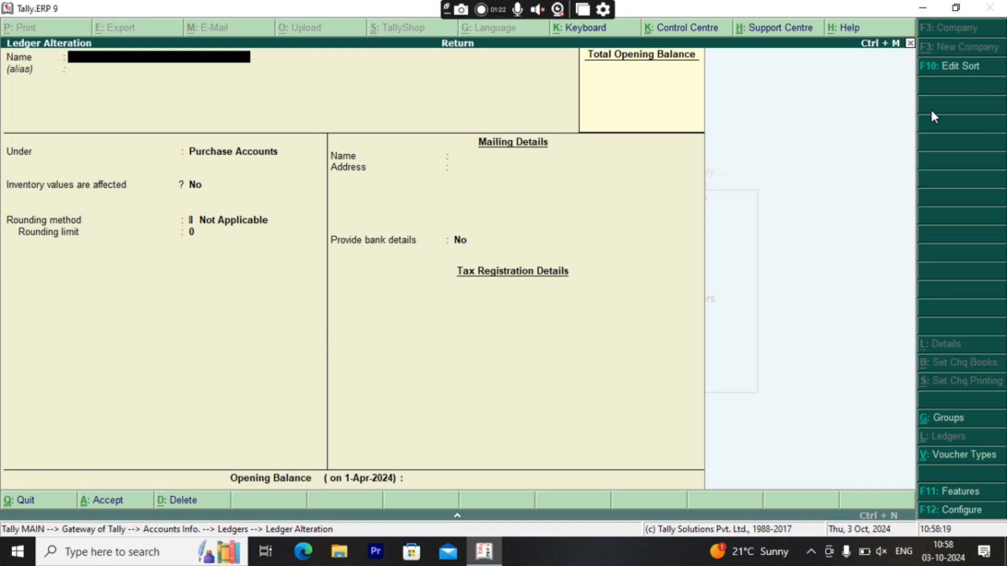
key("Escape")
key("y")
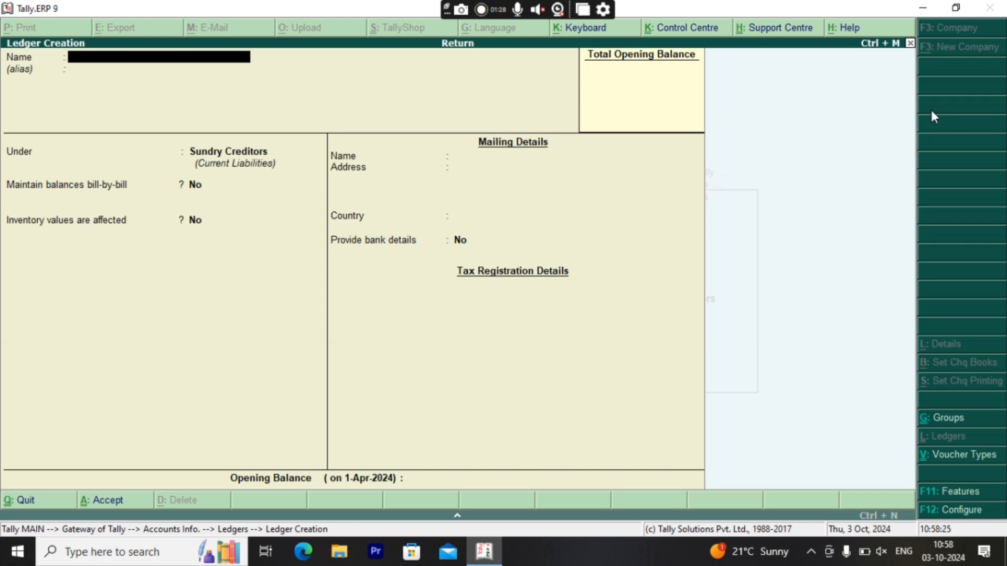
- Create a Sales ledger under Sales Accounts with inventory values affected set to No and rounding Not Applicable
type("Sales")
key("Return")
key("Return")
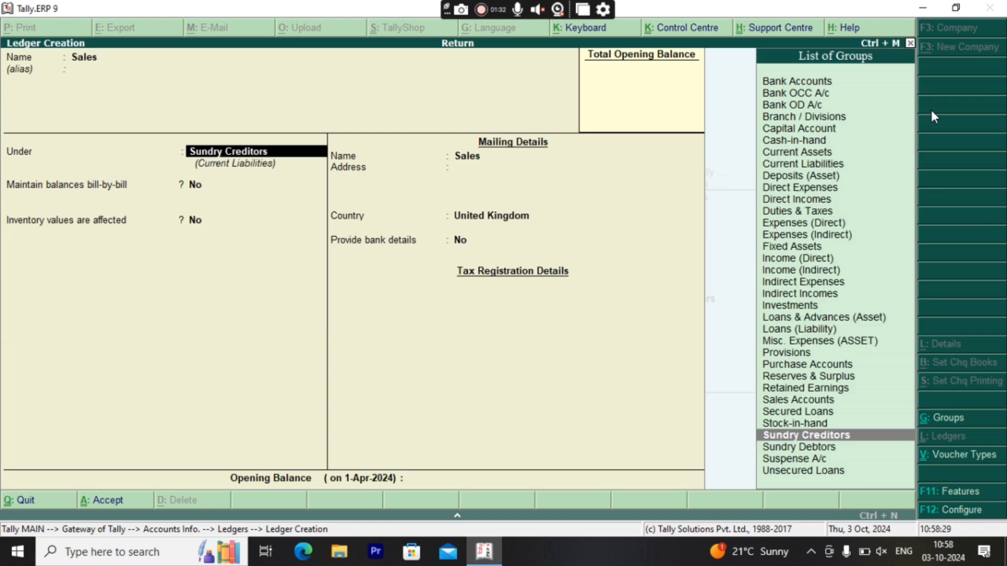
type("Sal")
key("Return")
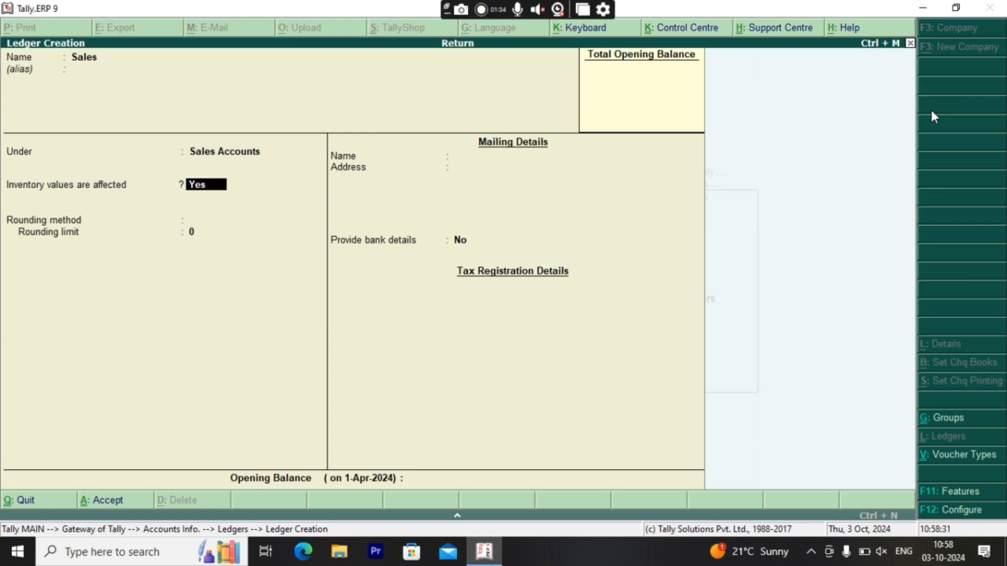
type("n")
key("Return")
key("Return")
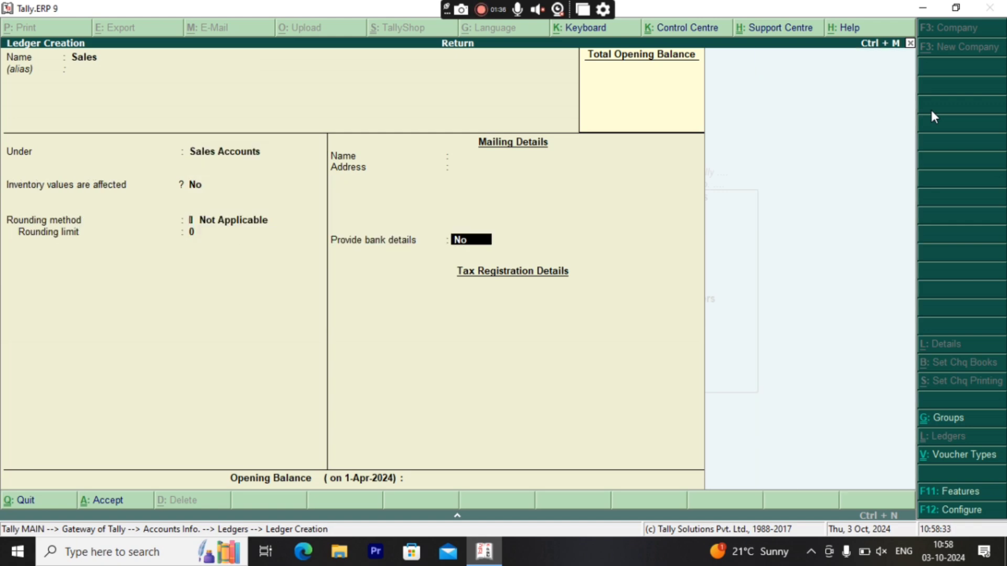
key("Return")
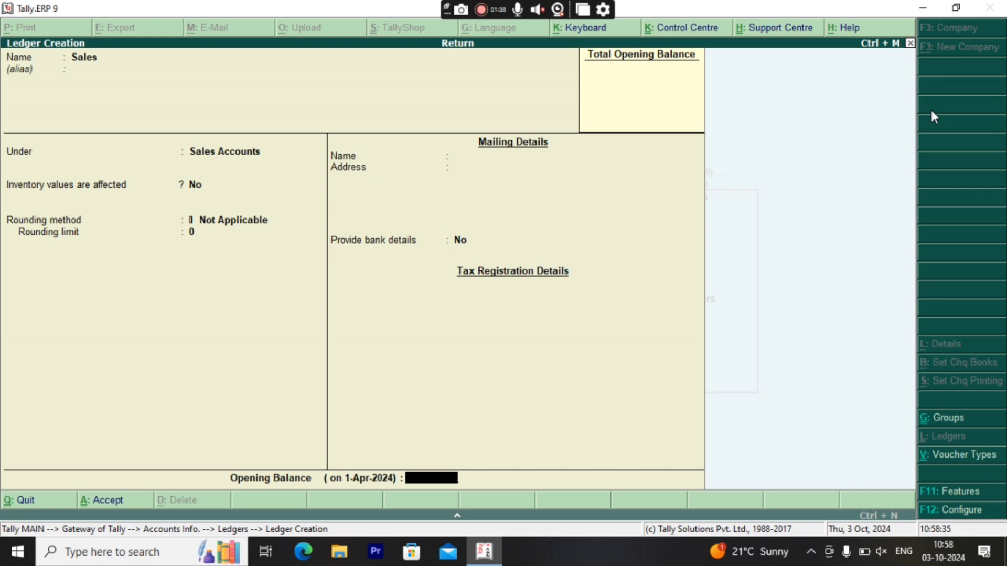
key("Return")
key("Return")
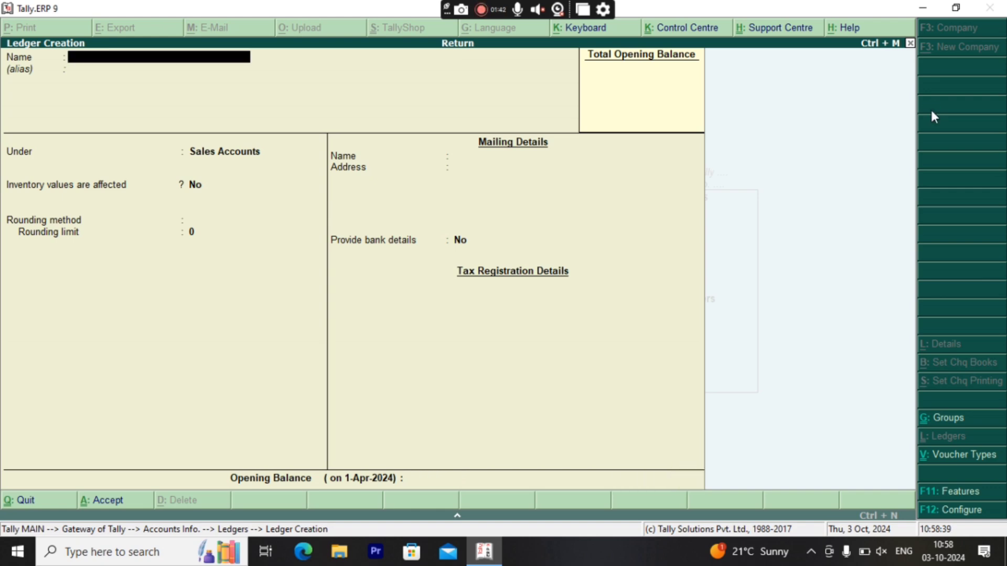
- Create a Sales Return ledger under Sales Accounts with inventory values affected set to No and rounding Not Applicable
type("Sales Return")
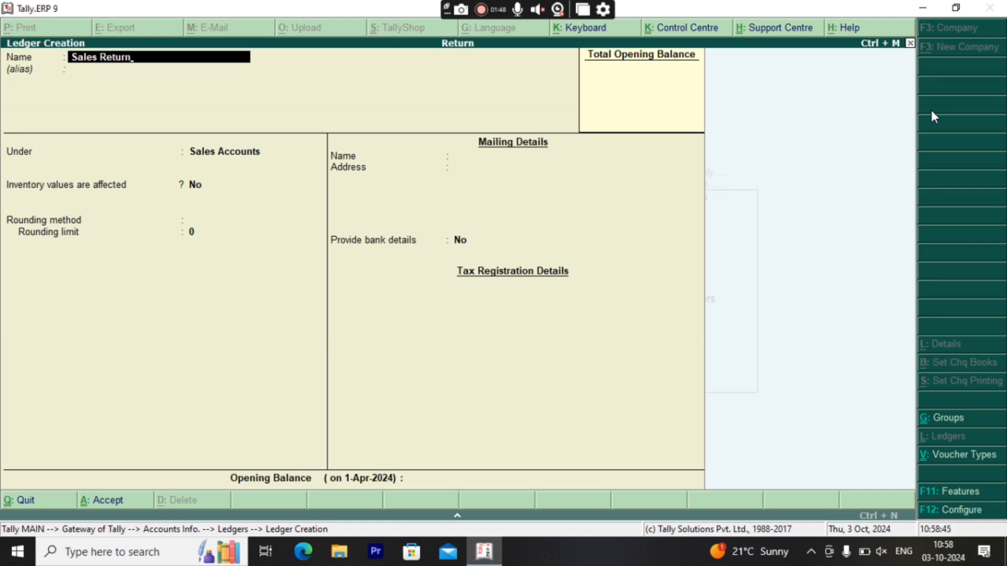
key("Return")
key("Return")
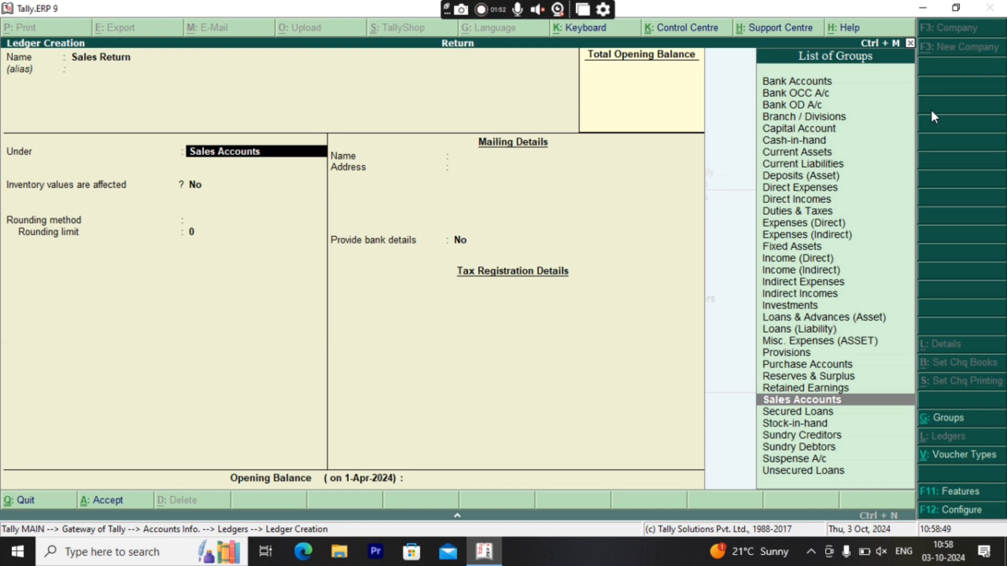
key("Return")
key("Return")
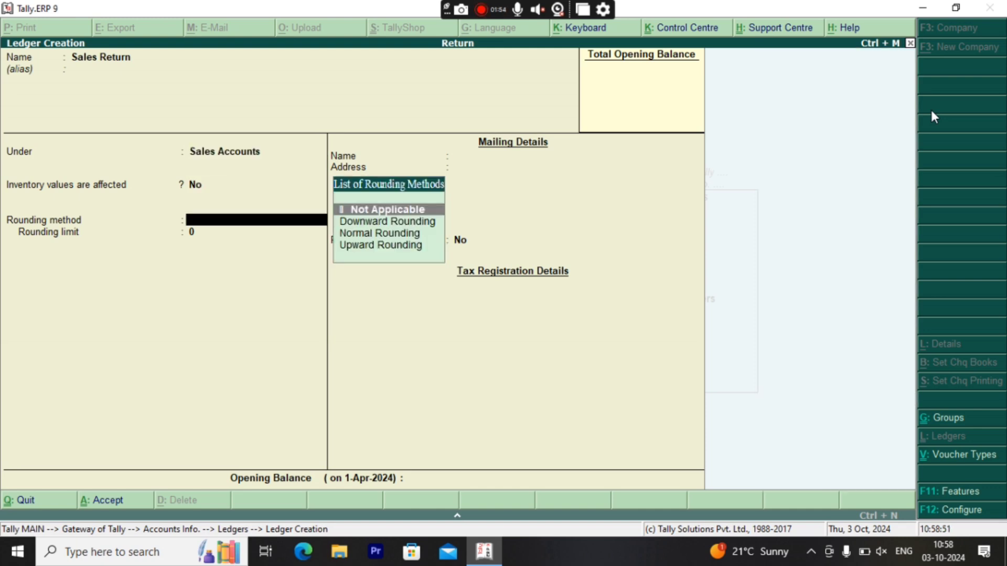
key("Return")
key("Return")
key("Return")
key("Return")
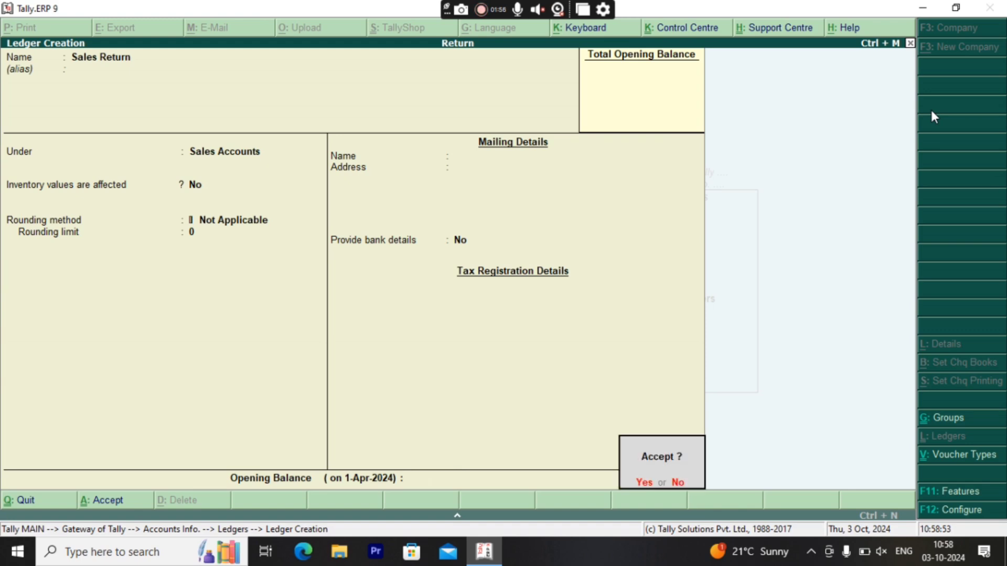
key("Return")
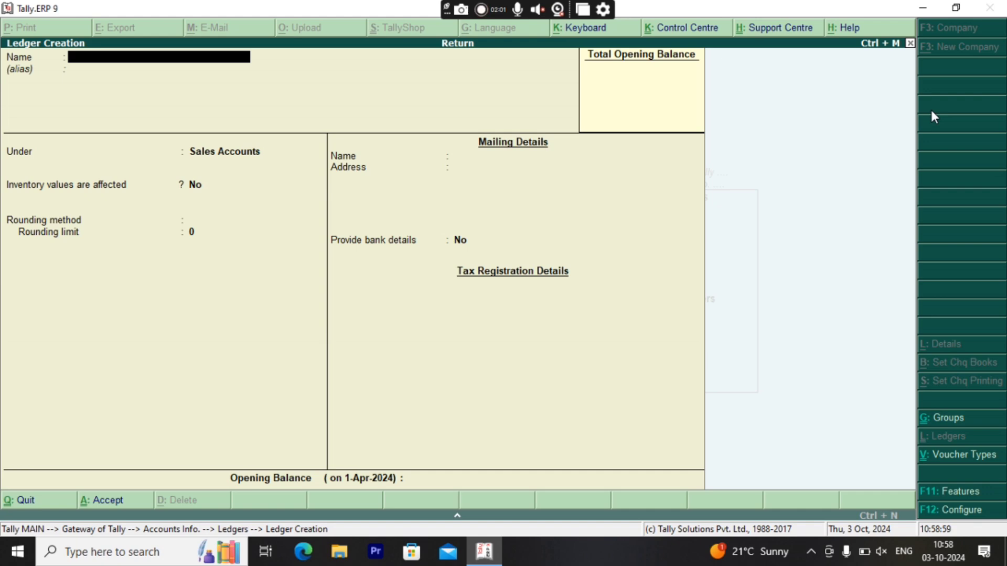
- Name the new ledger Bca Comp and place it under Sundry Debtors
type("Bca")
key("Return")
key("BackSpace")
key("BackSpace")
key("BackSpace")
type("ca Comp")
key("Return")
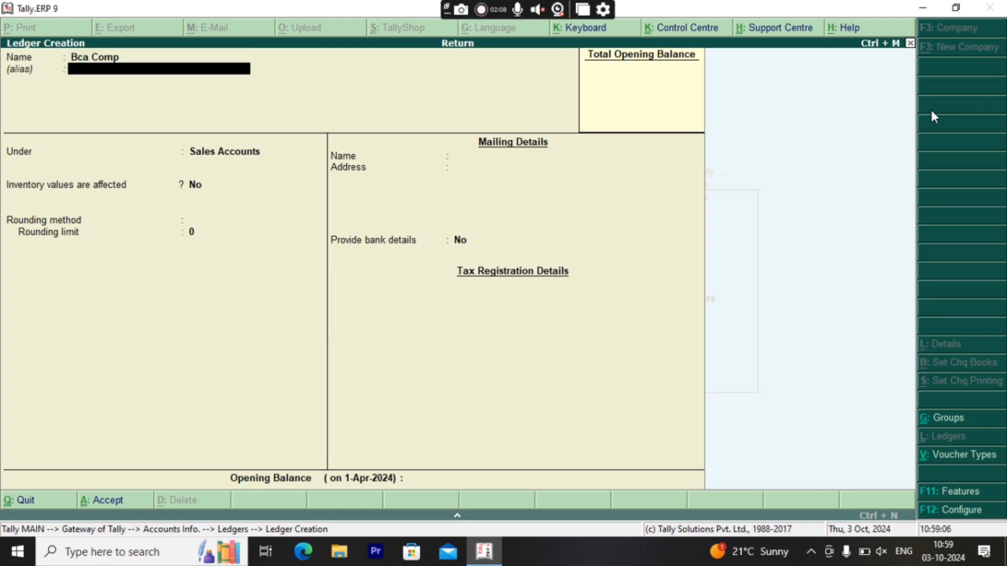
key("Return")
type("Sundry")
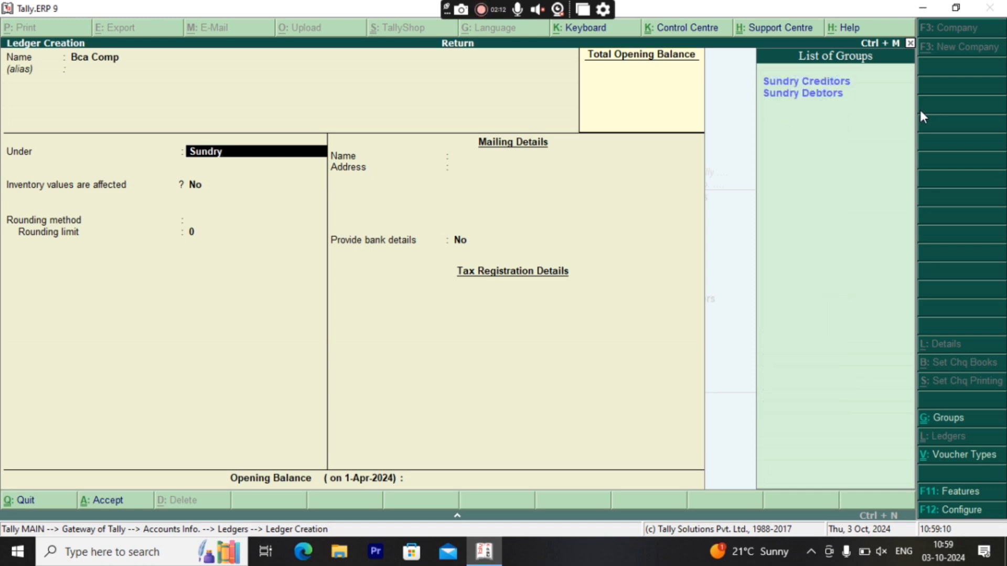
key("Down")
key("Down")
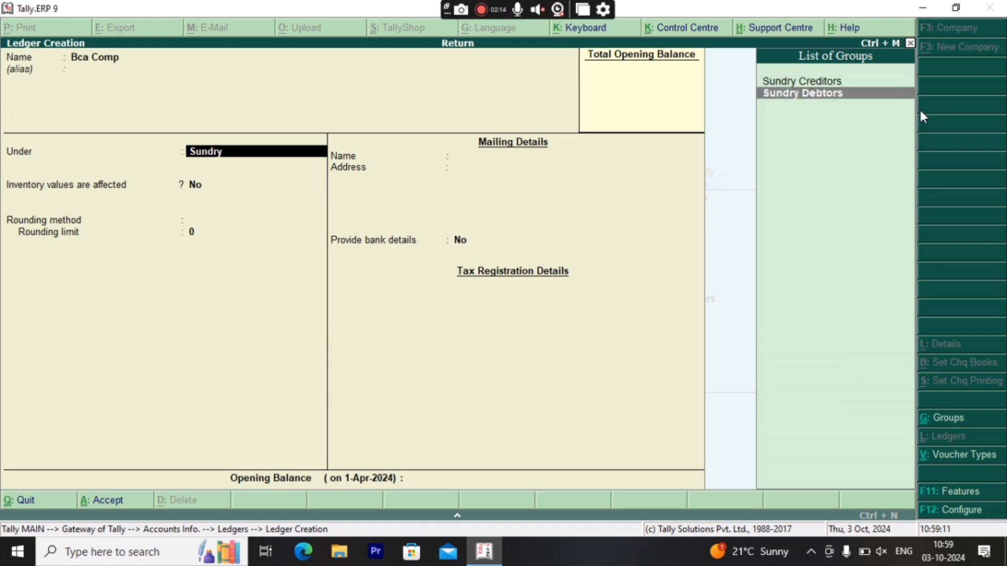
key("Return")
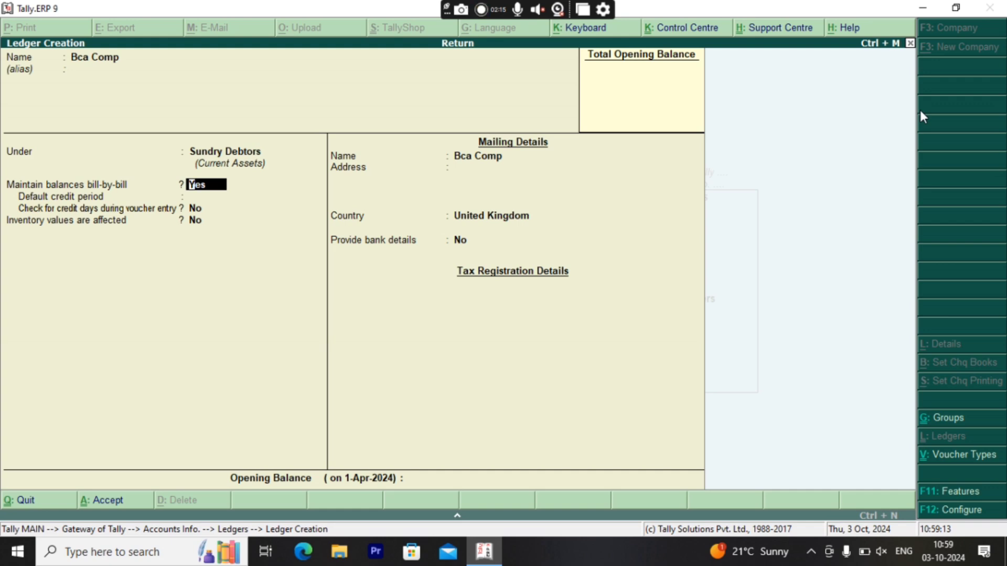
- Set maintain balances bill-by-bill to No for Bca Comp, keep the default mailing details, save the ledger and leave ledger creation
key("n")
key("Return")
key("Return")
key("Return")
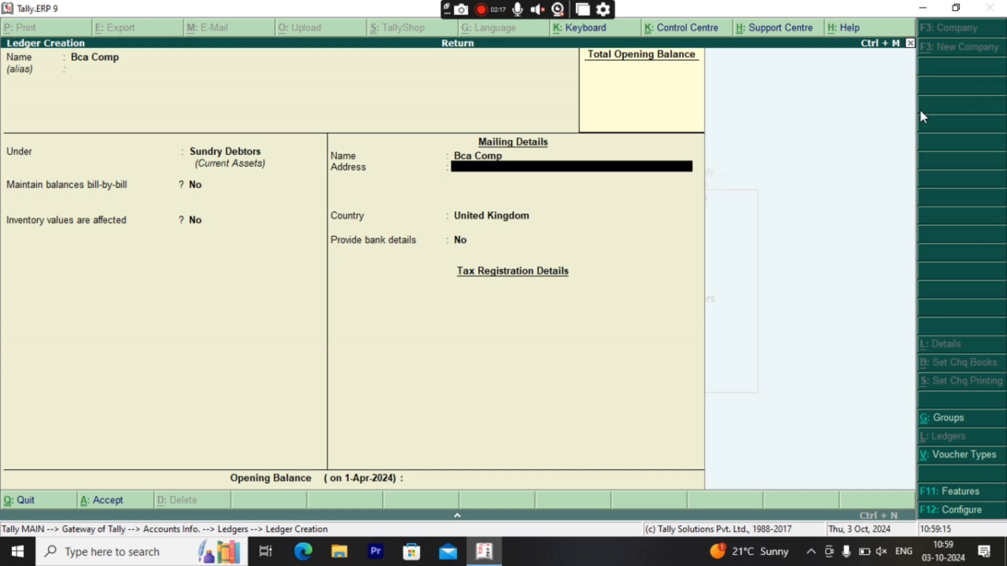
key("Return")
key("Return")
key("Return")
key("Return")
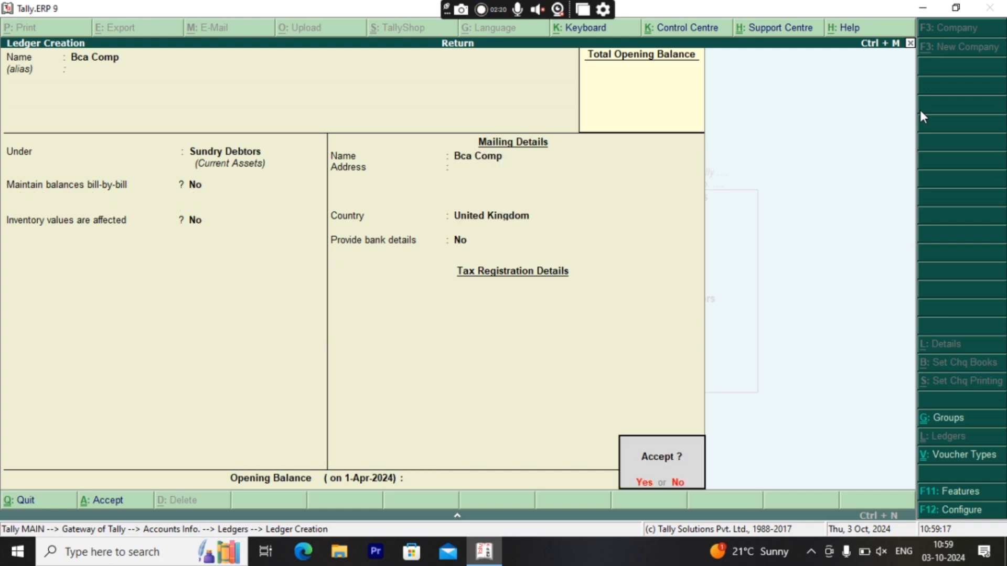
key("Return")
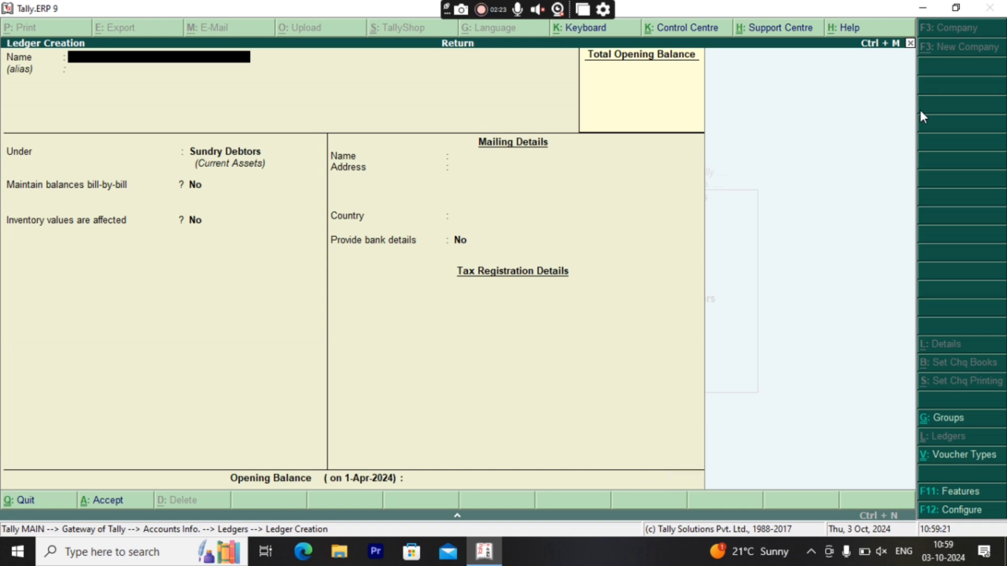
key("Escape")
key("Escape")
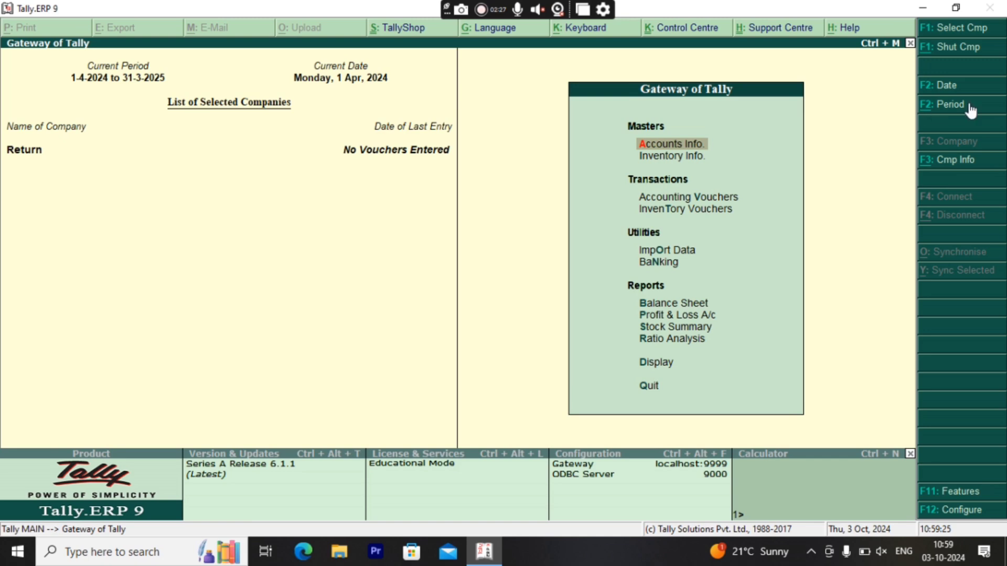
- In the company's accounting features, enable debit and credit notes and the recording of both in invoice mode
left_click(947, 490)
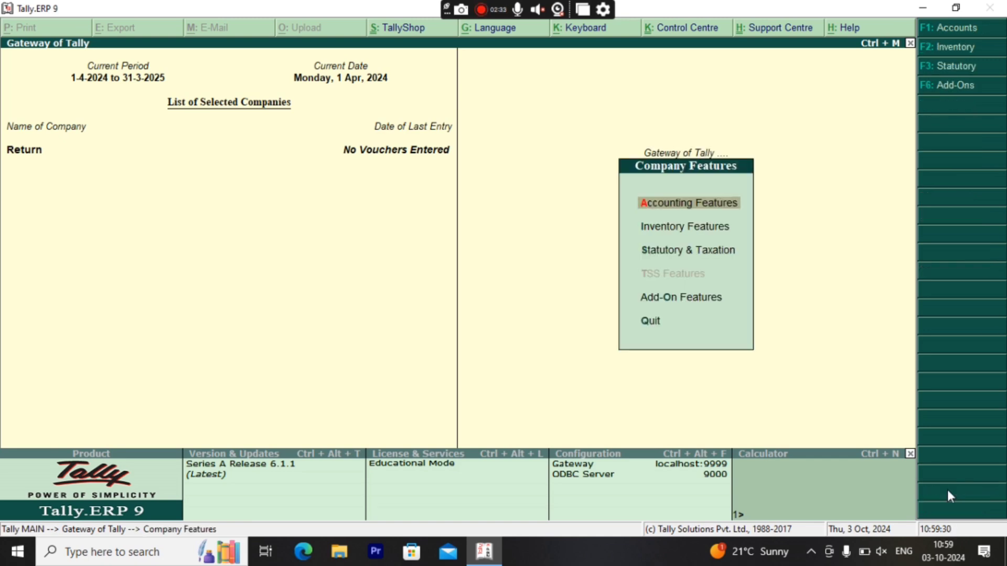
left_click(672, 205)
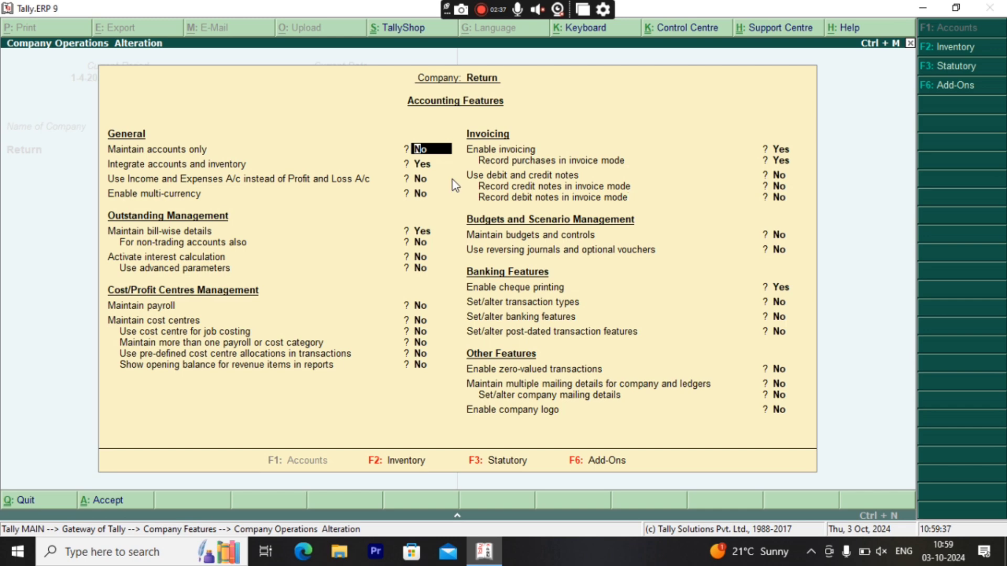
left_click(781, 175)
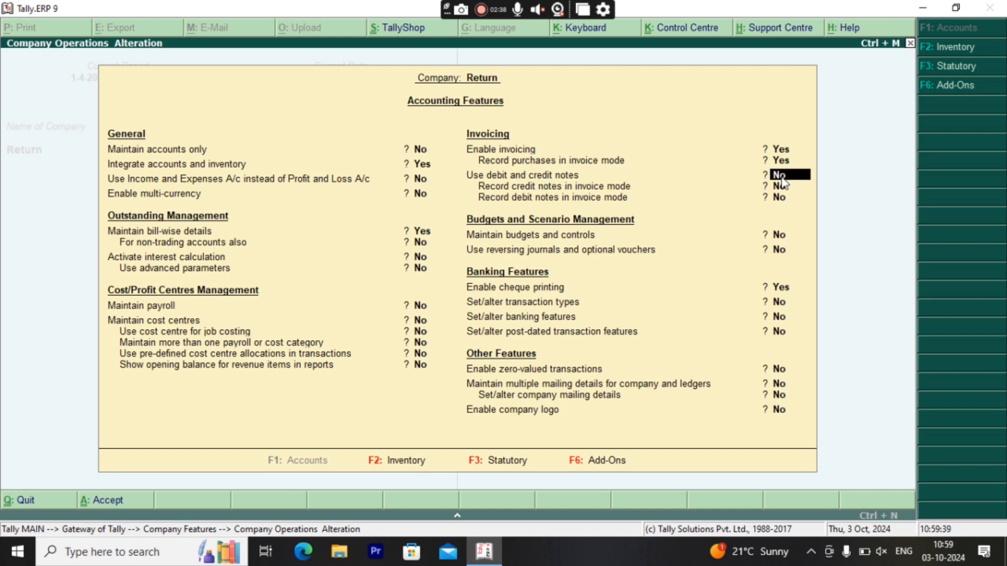
type("y")
key("Return")
type("y")
key("Return")
type("y")
key("Return")
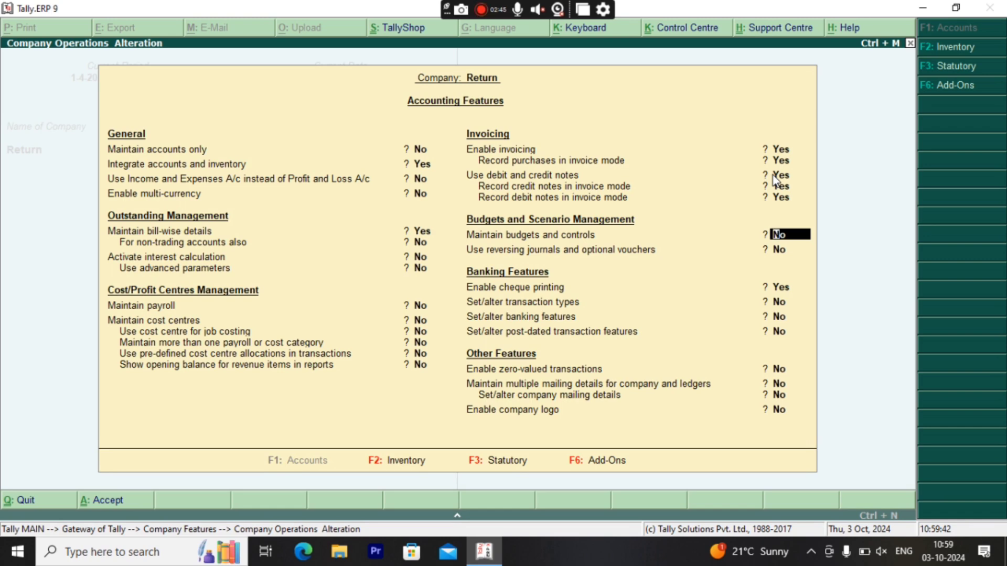
- Keep the default budget, banking and other accounting features, save them and return to the Gateway of Tally
key("Return")
key("Return")
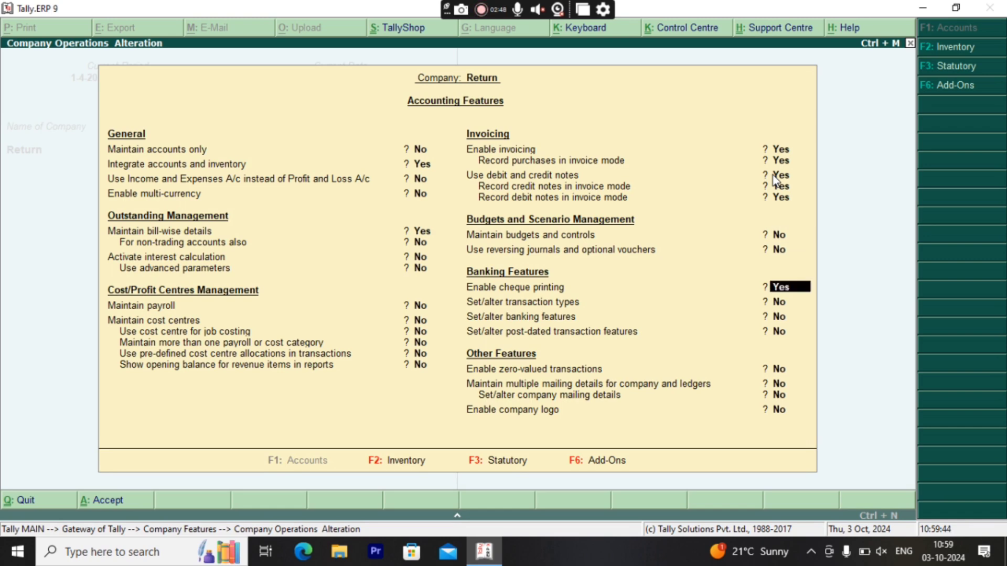
key("Return")
key("Return")
key("Return")
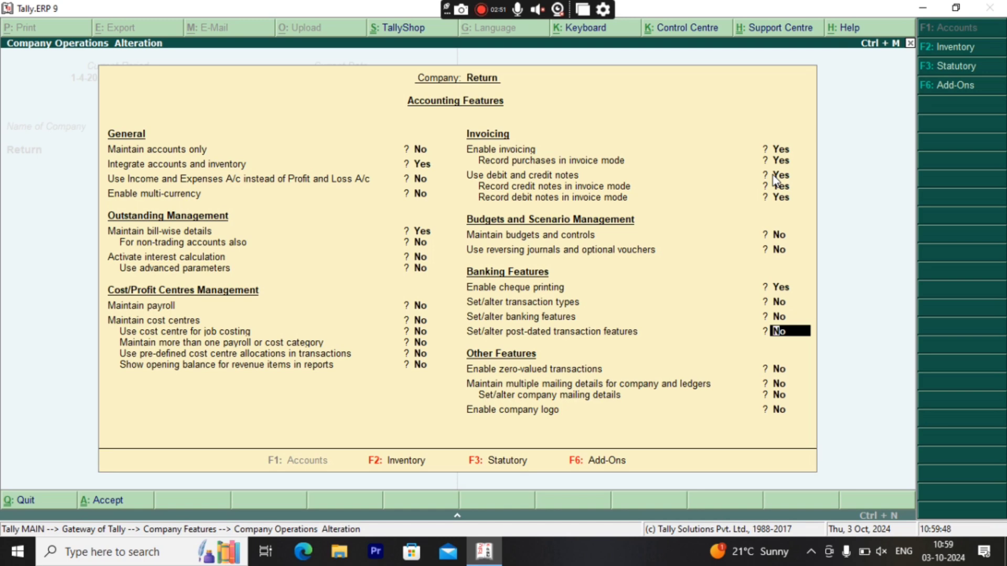
key("Return")
key("Return")
key("Return")
key("Return")
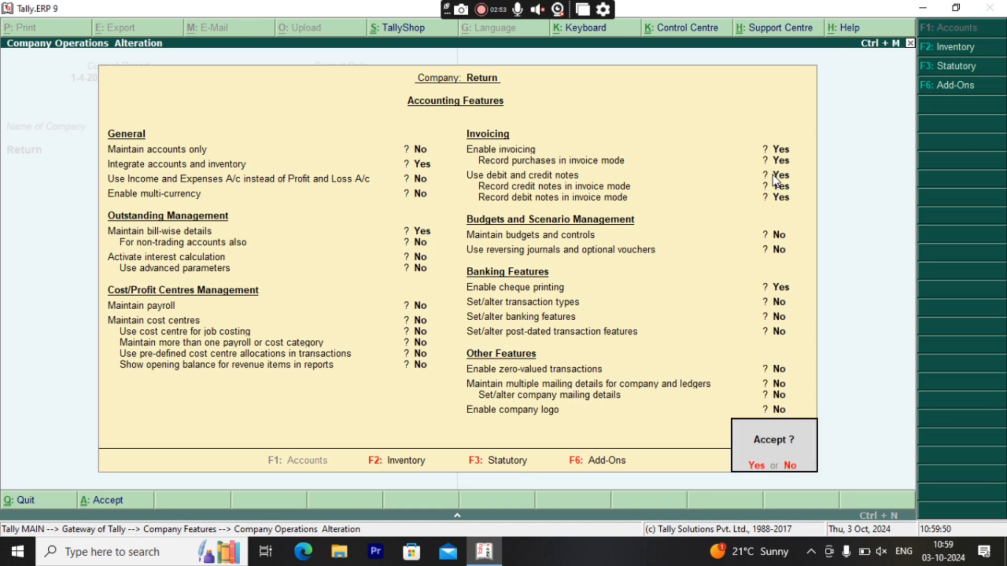
key("Return")
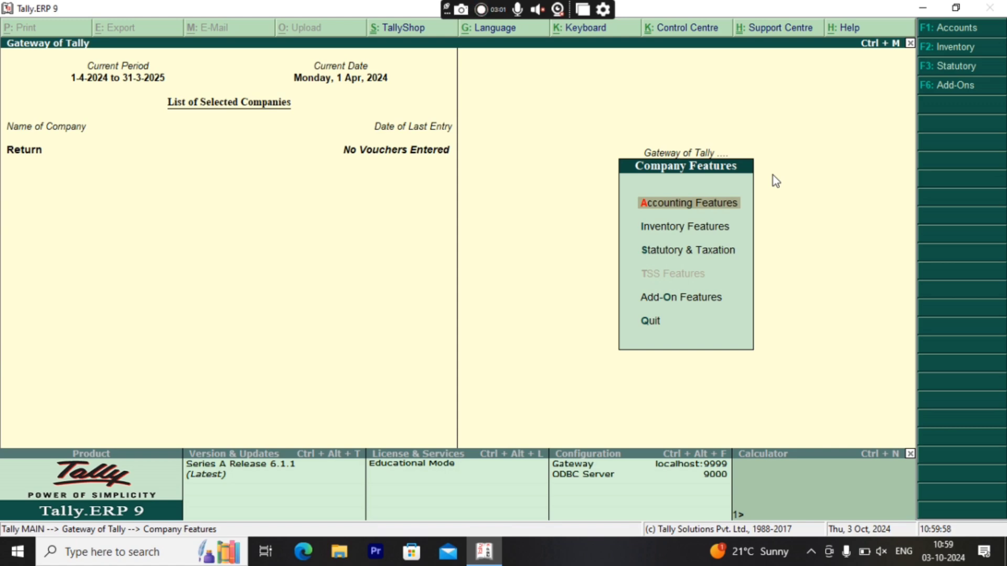
key("Escape")
- Start a purchase accounting voucher, leaving the supplier invoice number blank and setting the invoice date to 1-4-24
key("Down")
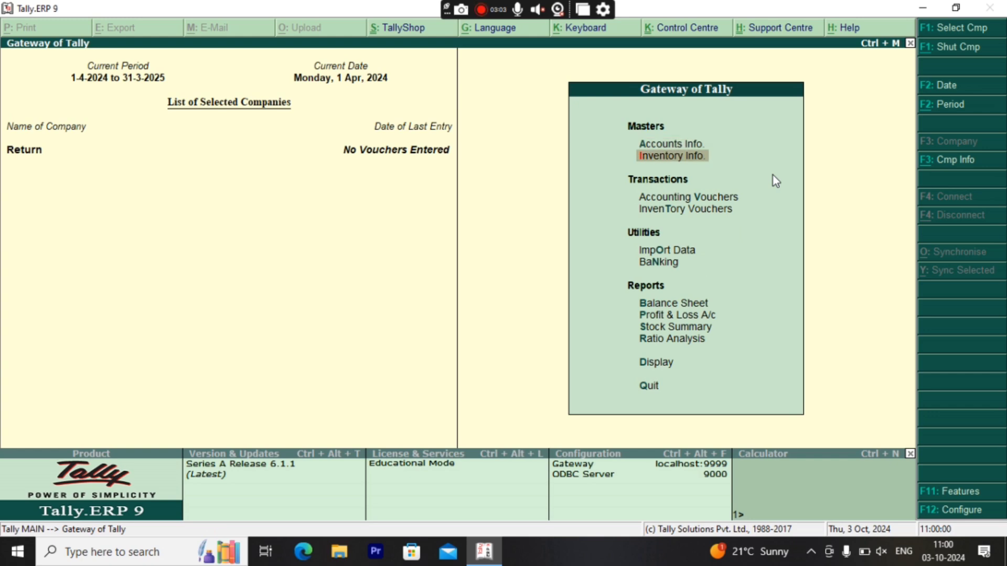
key("Down")
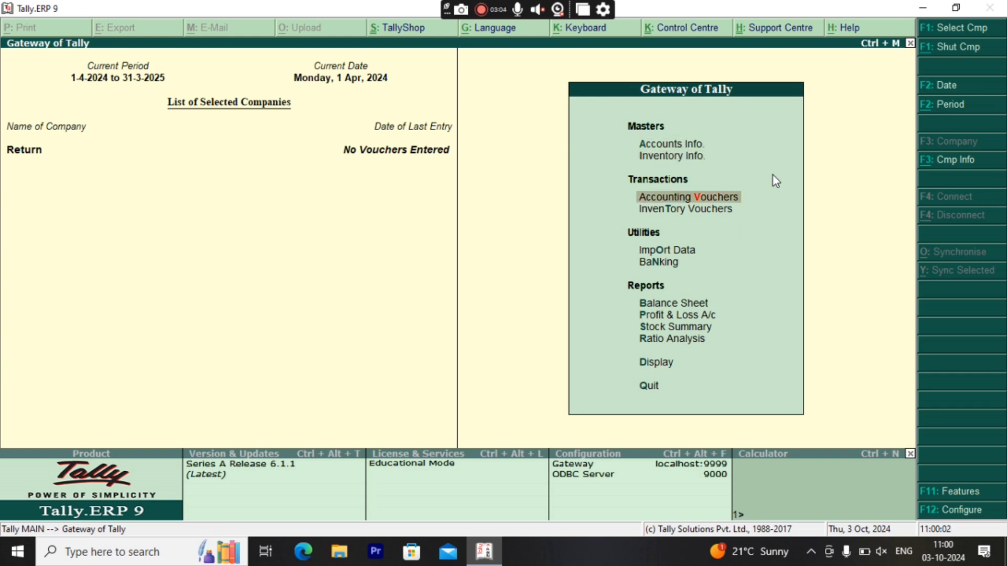
key("Return")
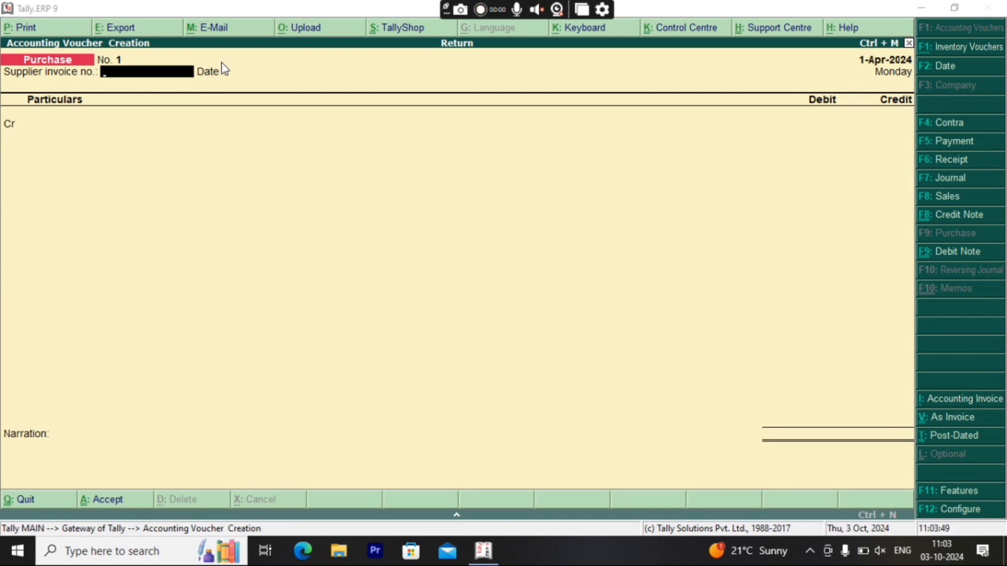
key("Return")
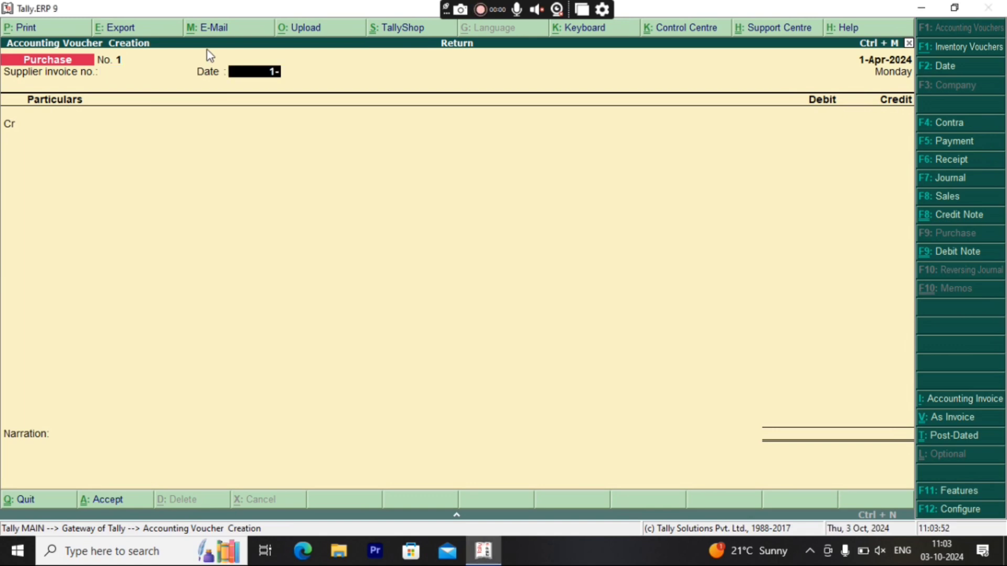
type("4-24")
key("Return")
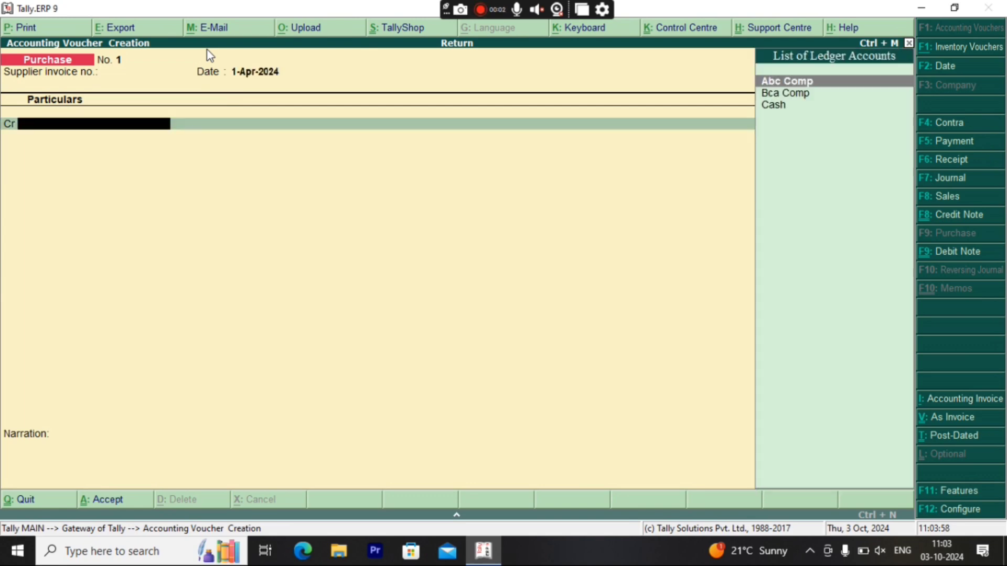
- Credit Abc Comp with 9000 in the purchase voucher, keeping the default supplier details
key("Return")
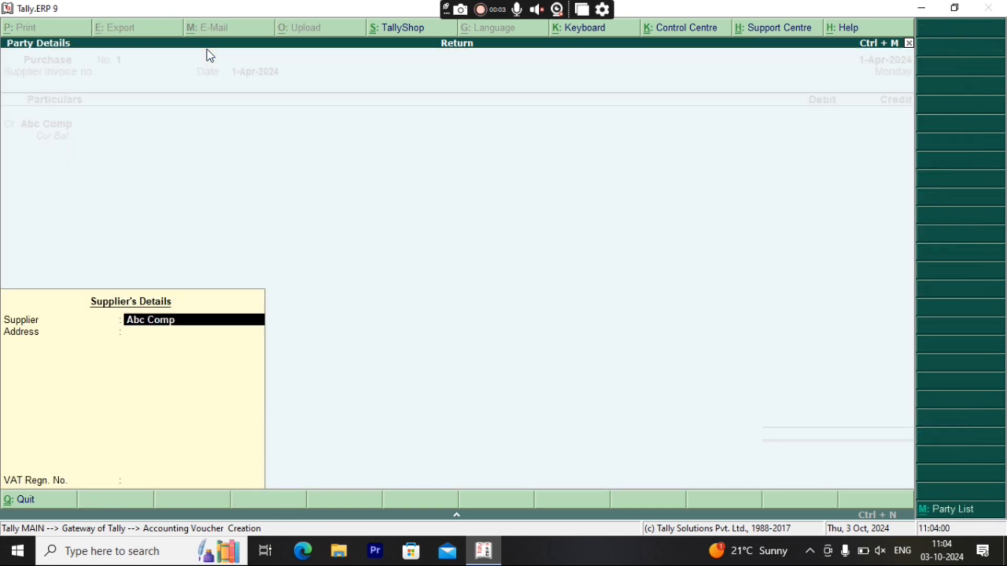
key("Return")
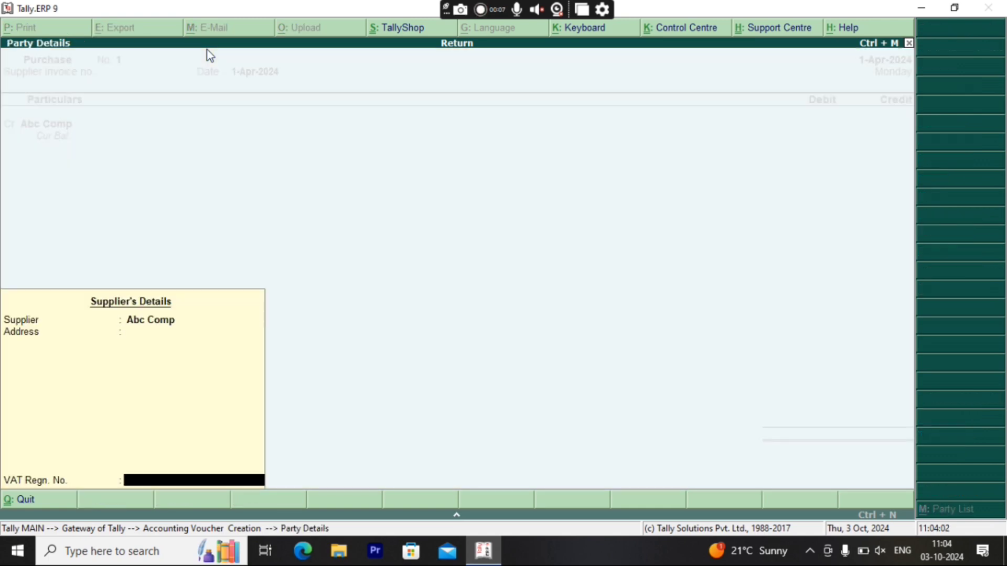
key("Return")
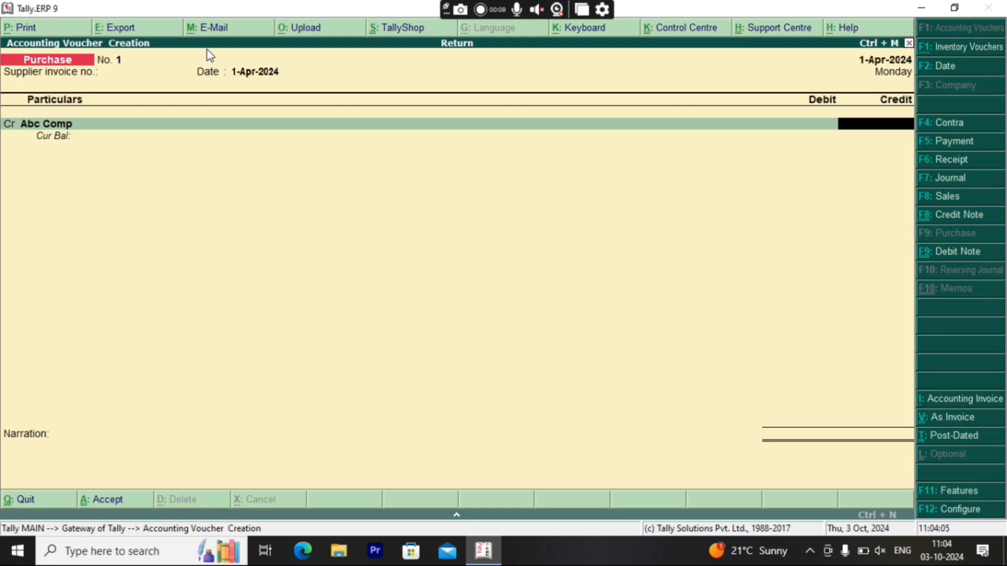
type("90000")
key("BackSpace")
key("Return")
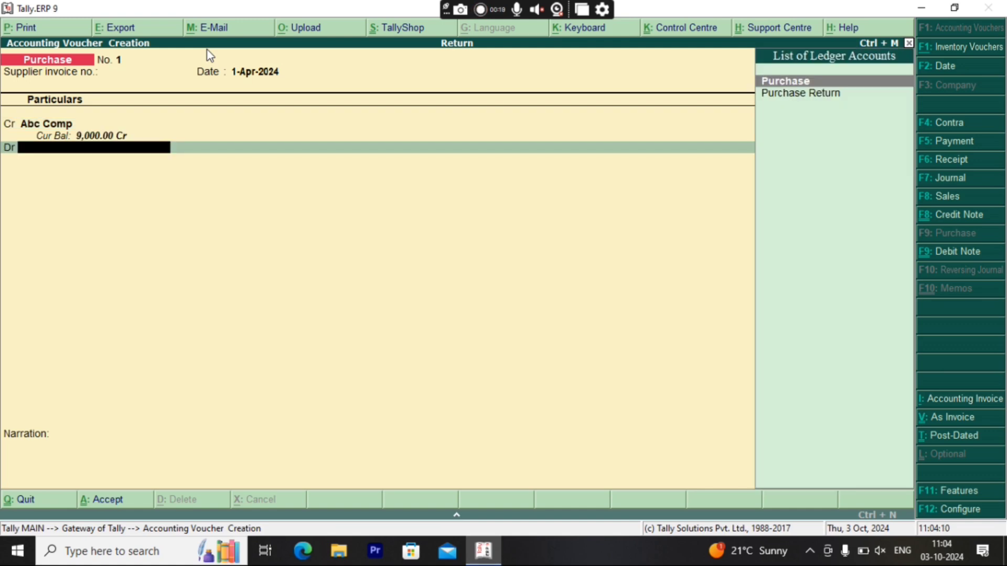
- Debit the Purchase ledger with 9,000.00 and save the purchase voucher without a narration
key("Return")
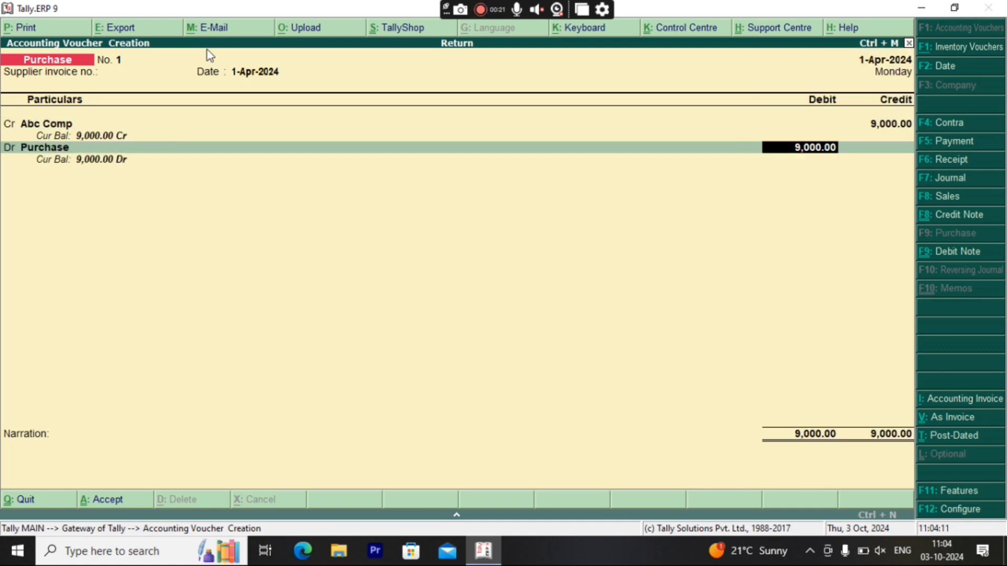
key("Return")
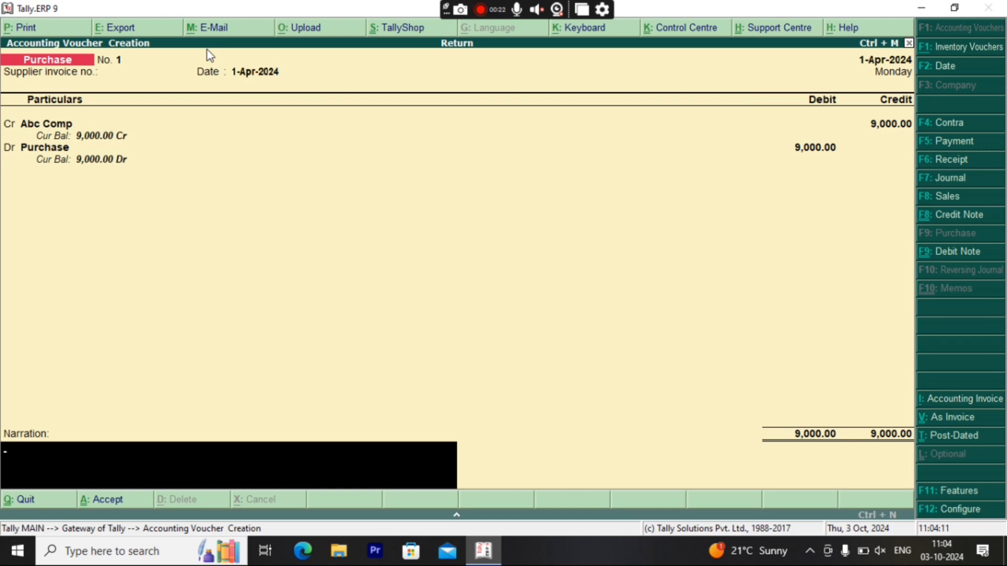
key("Return")
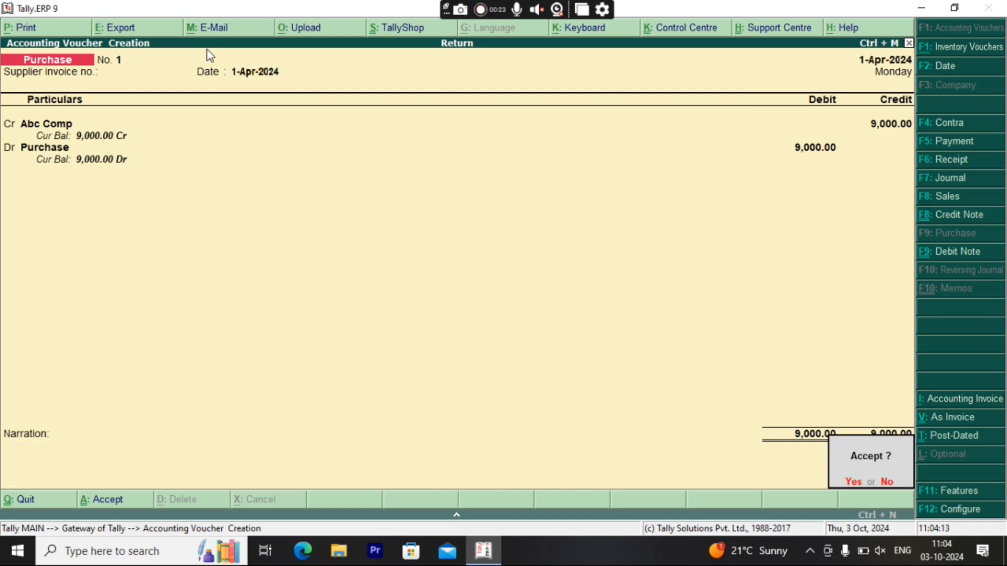
key("Return")
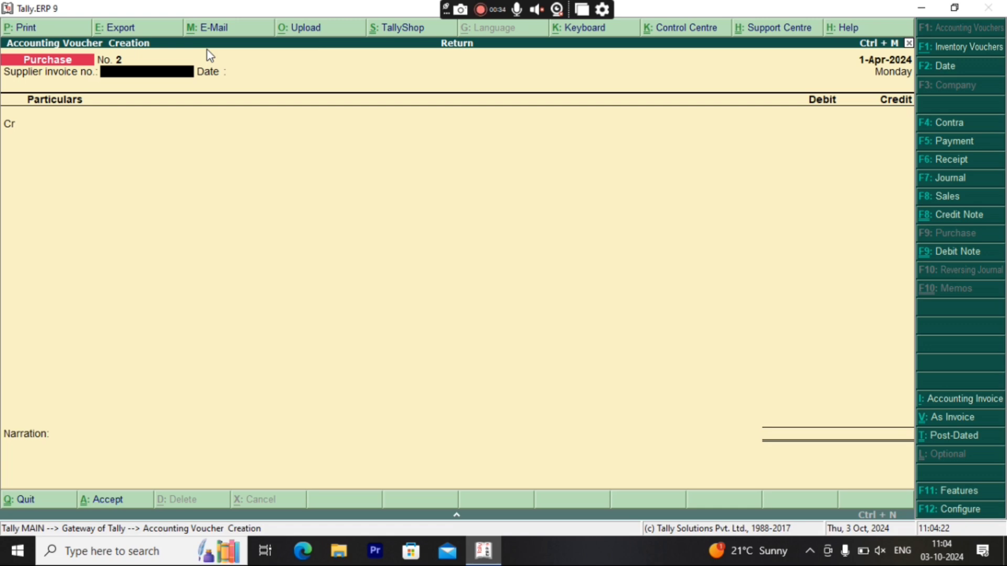
- Start a debit note voucher, leaving the original invoice number blank and setting the invoice date to 1-4-24
key("ctrl+F9")
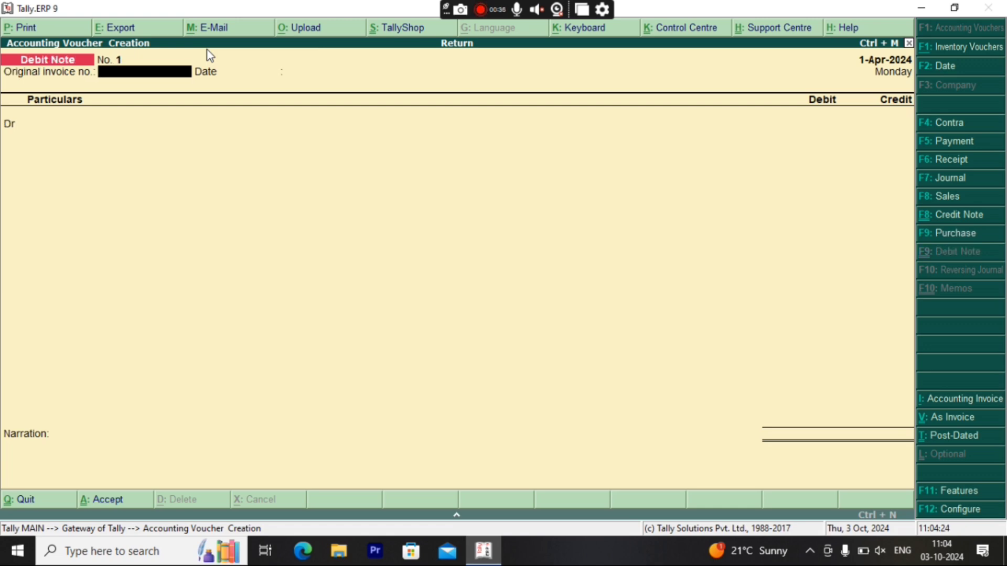
key("Return")
type("1")
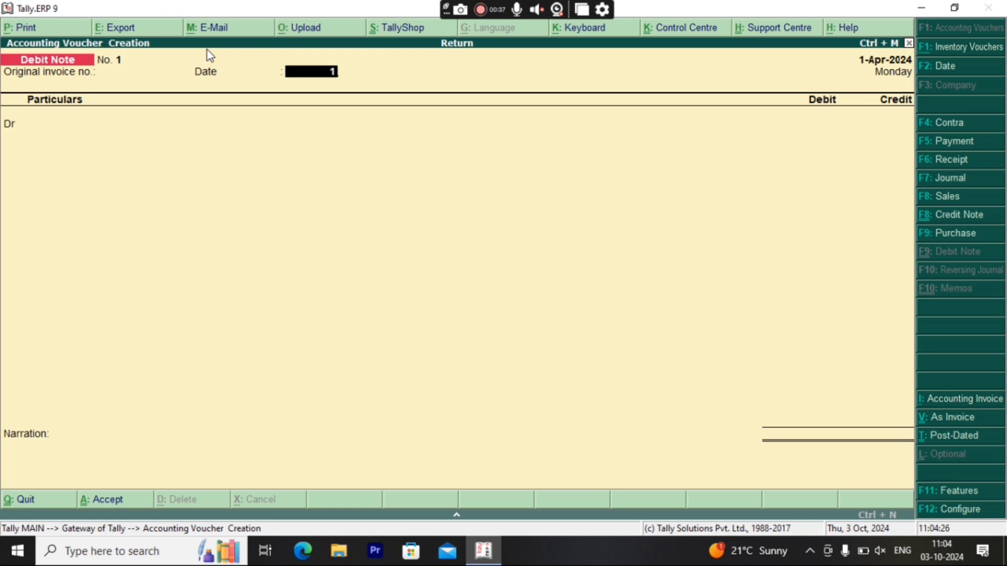
type("-4-24")
key("Return")
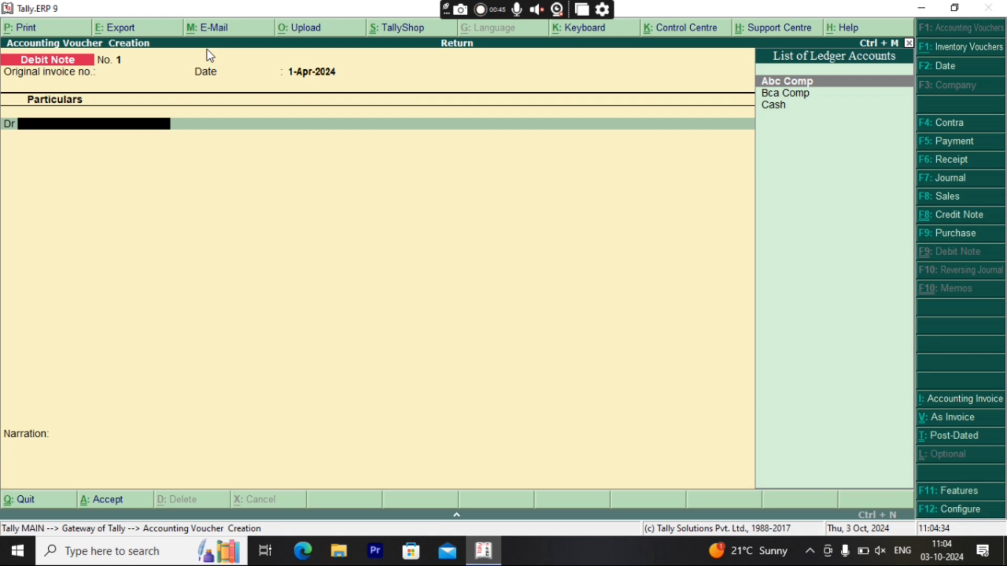
- Debit Abc Comp with 500 in the debit note, keeping the default buyer details
key("Return")
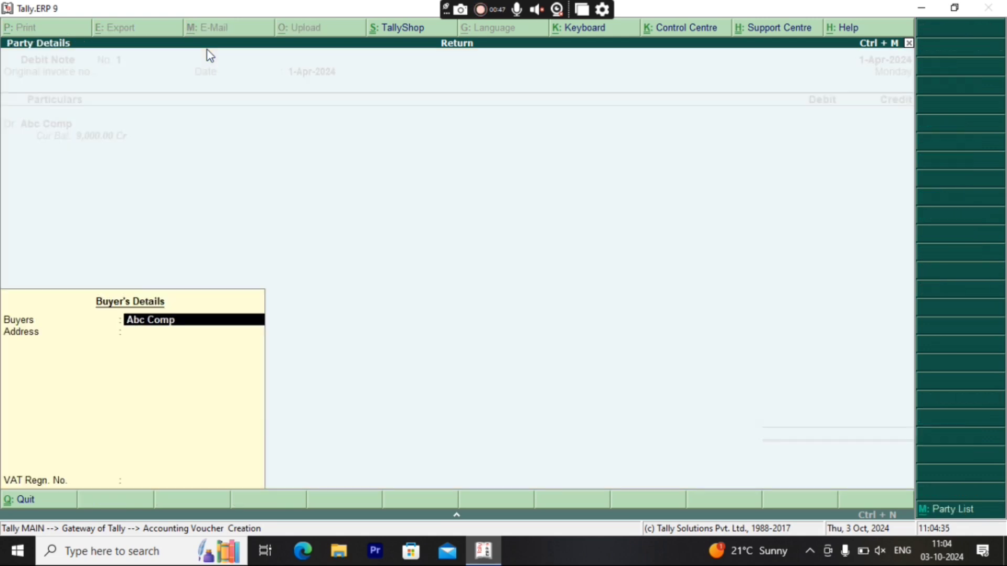
key("Return")
key("Return")
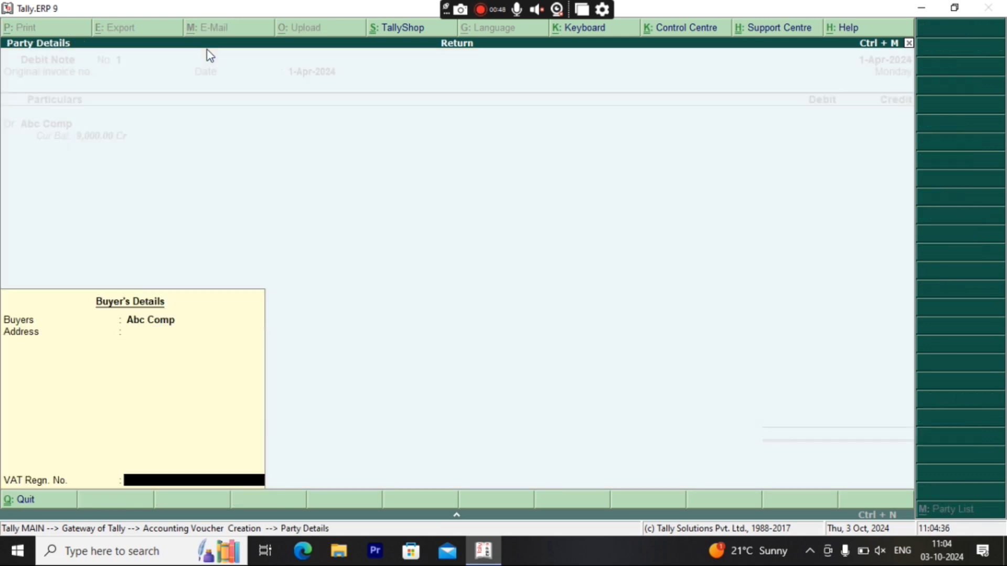
key("Return")
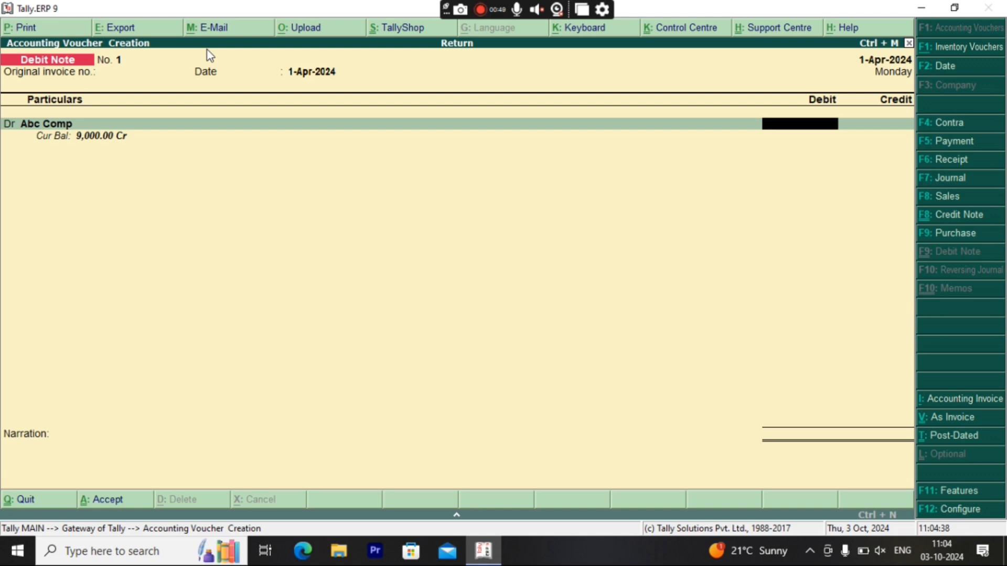
type("500")
key("Return")
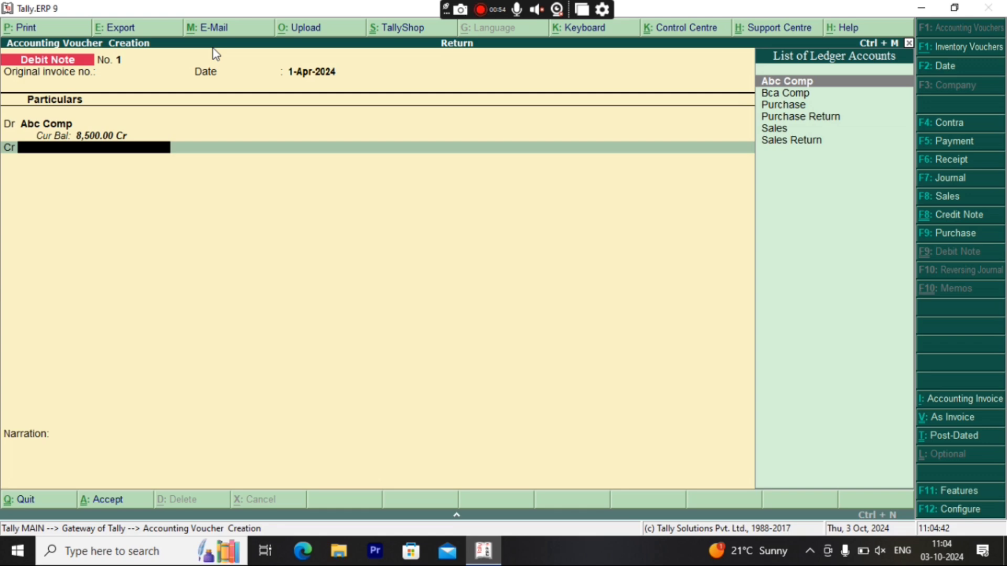
- Credit the Purchase Return ledger with 500.00 and save the debit note without a narration
key("Down")
key("Down")
key("Down")
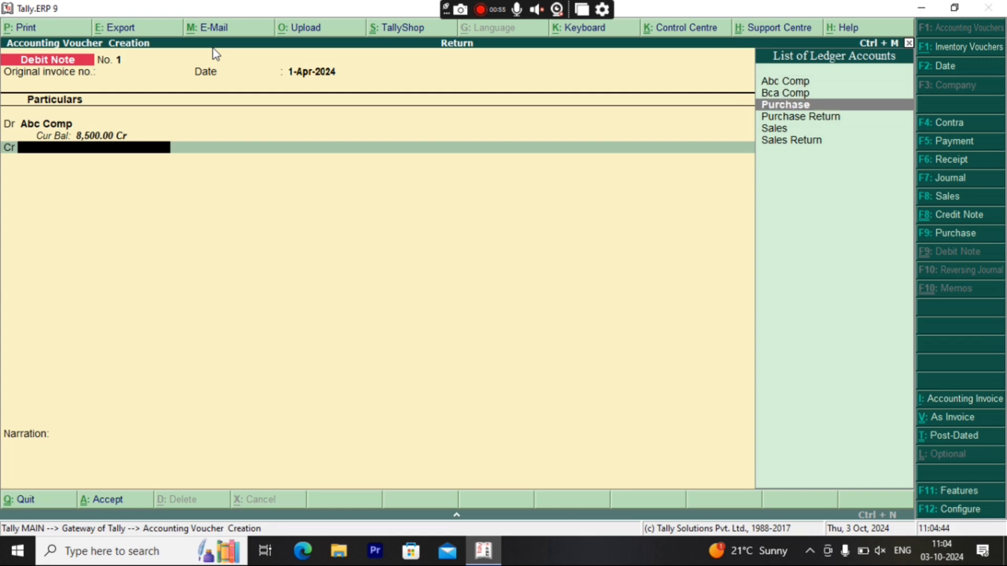
key("Return")
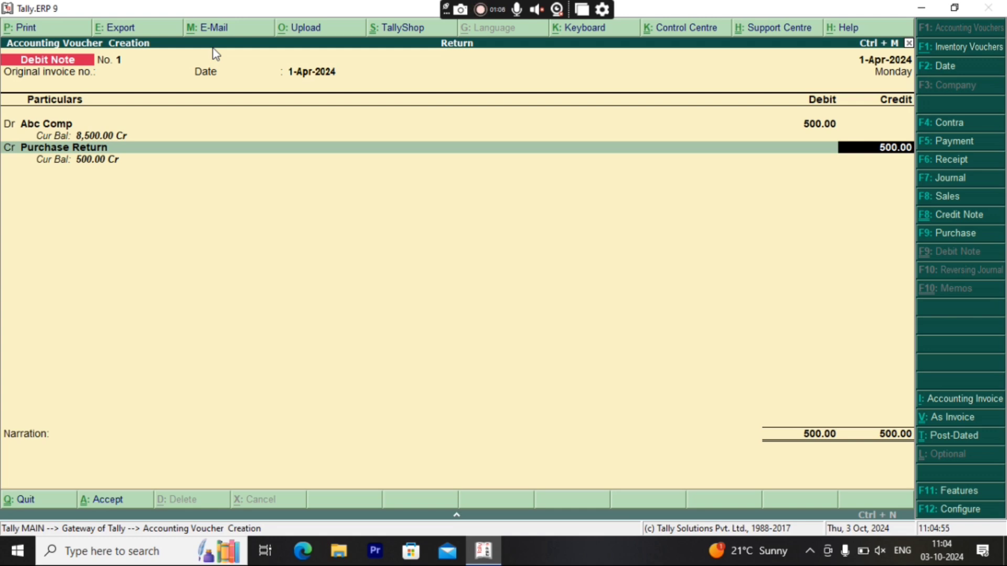
key("Return")
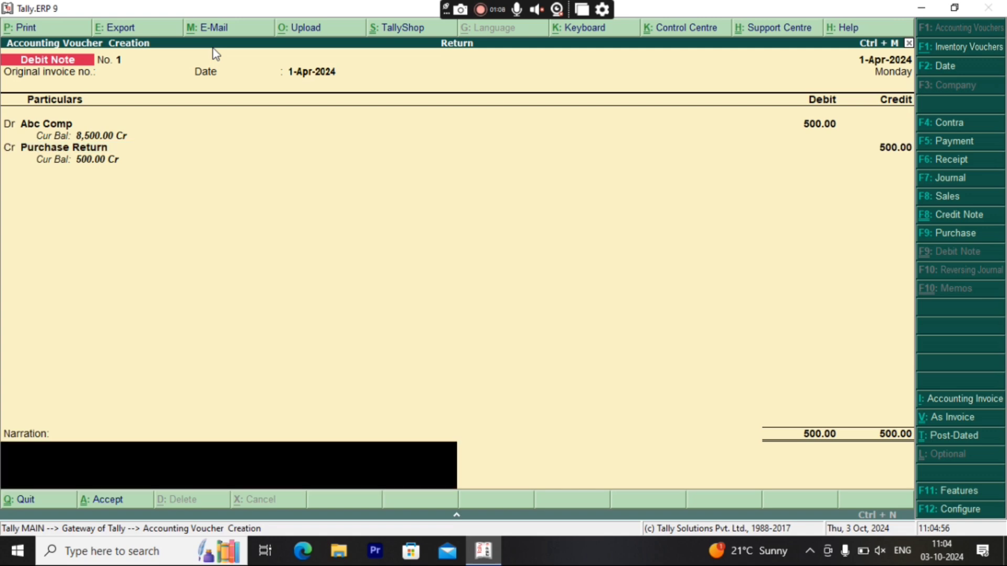
key("Return")
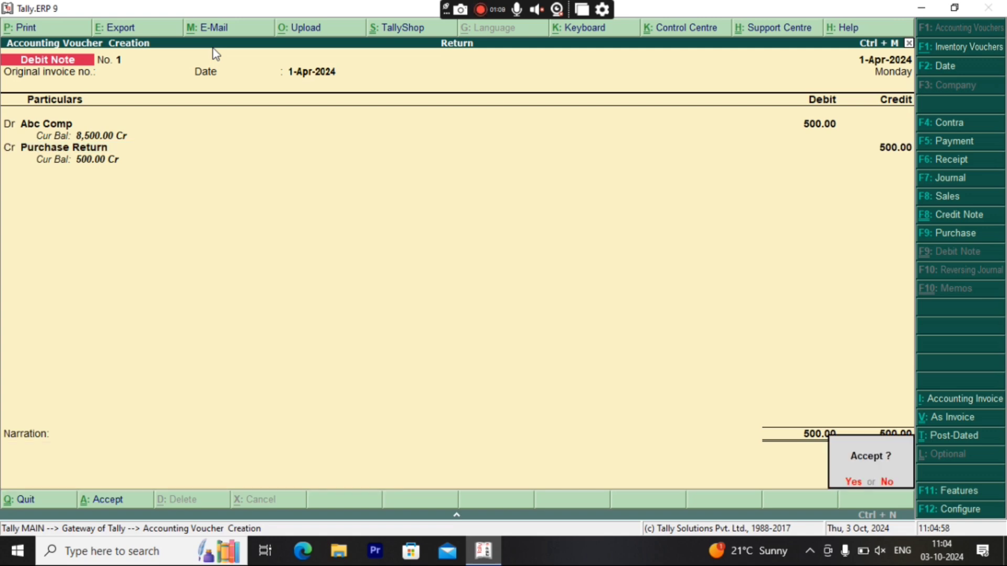
key("Return")
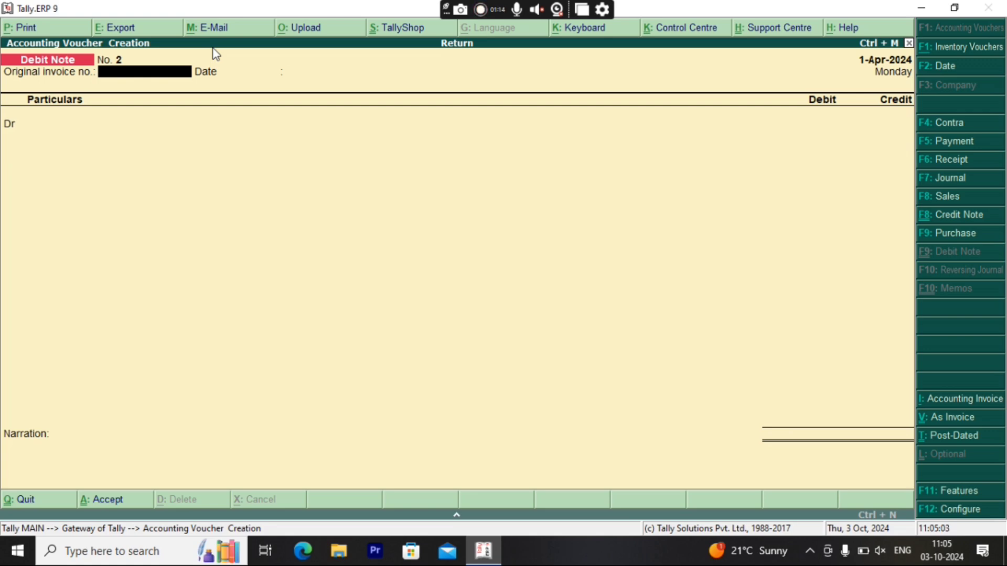
key("XF86AudioRaiseVolume")
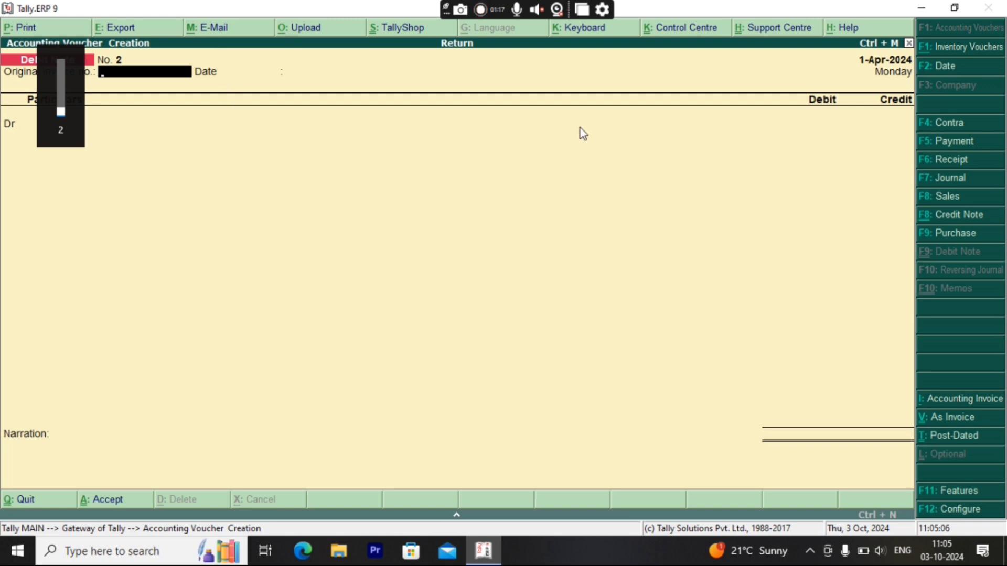
- Start a sales entry in voucher mode instead of invoice mode, leaving the reference number blank
left_click(955, 196)
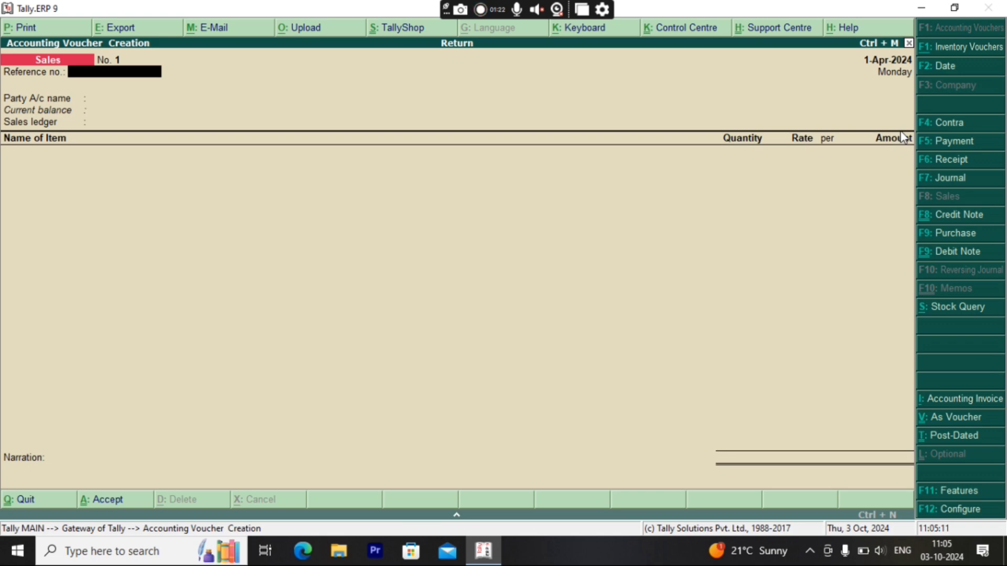
left_click(939, 418)
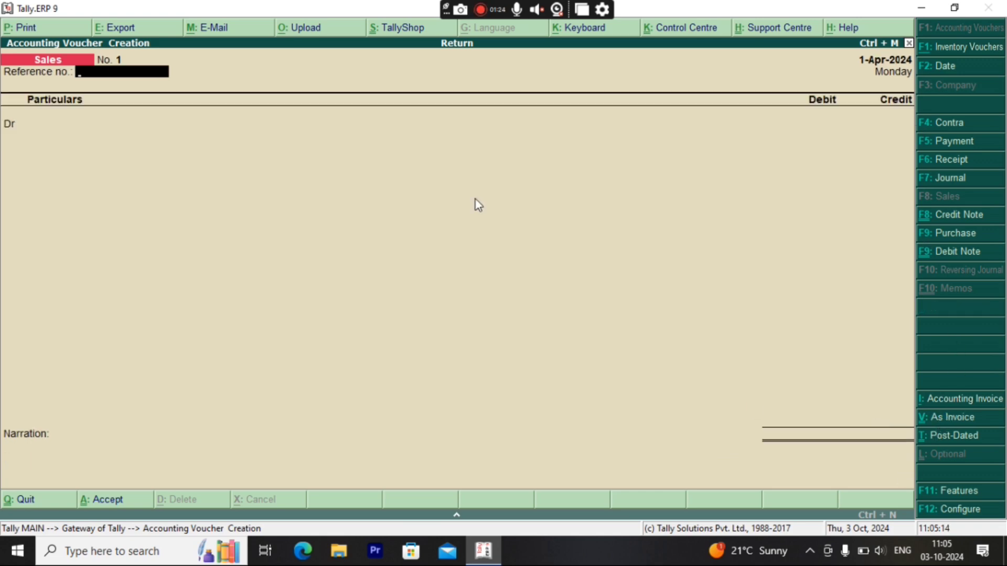
key("Return")
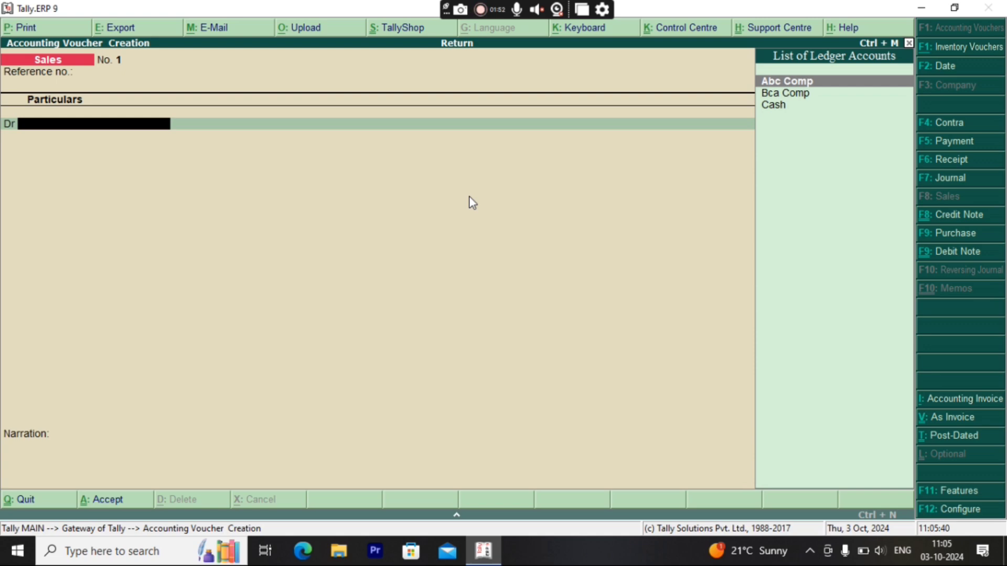
- Debit Bca Comp with 10000 in the sales voucher, keeping the default buyer details
key("Down")
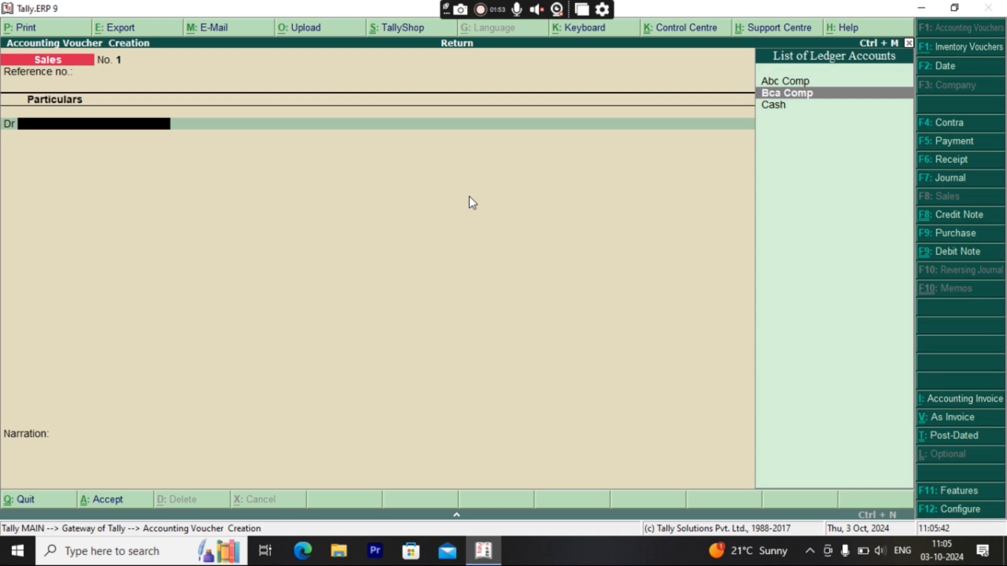
key("Return")
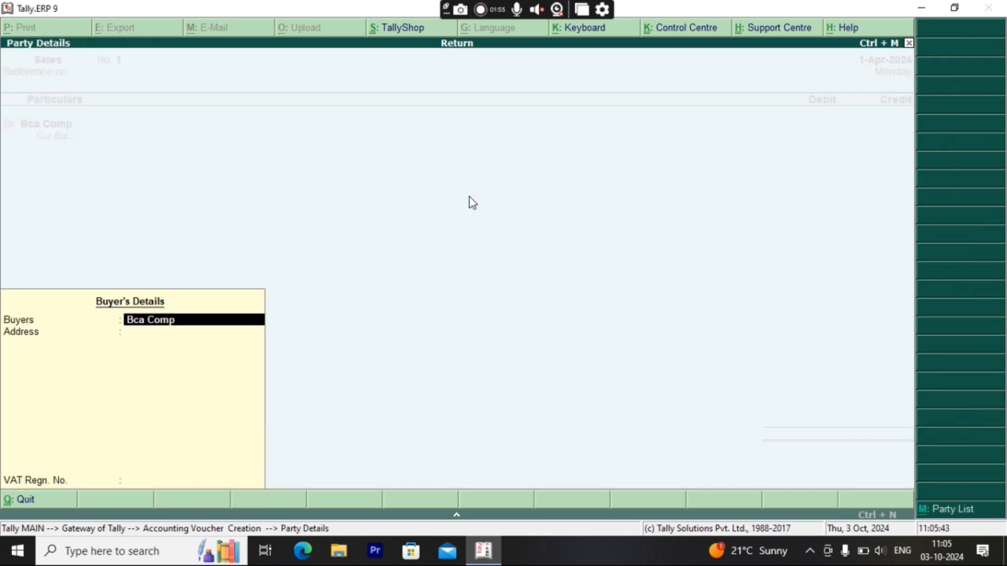
key("Return")
key("Return")
key("Return")
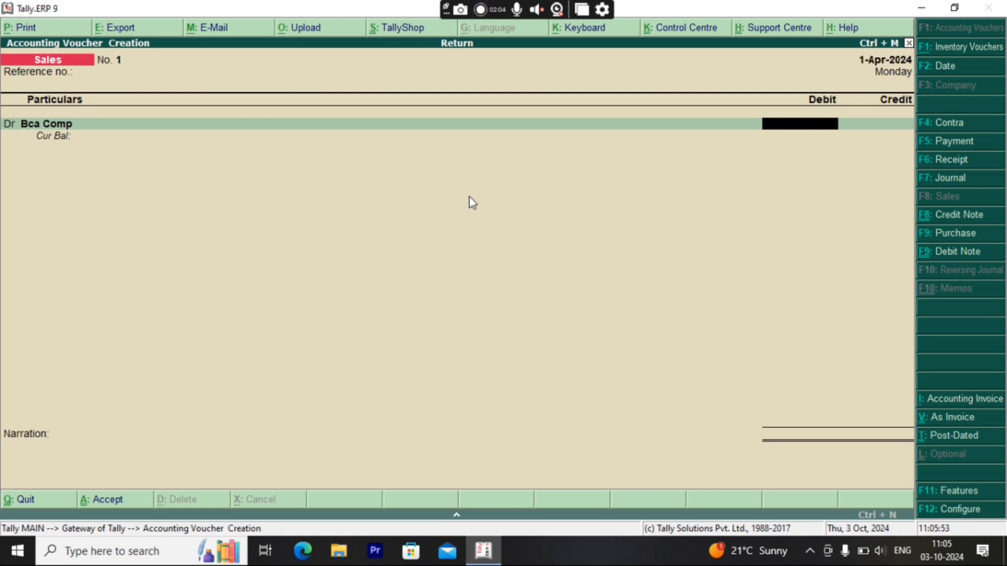
type("10000")
key("Return")
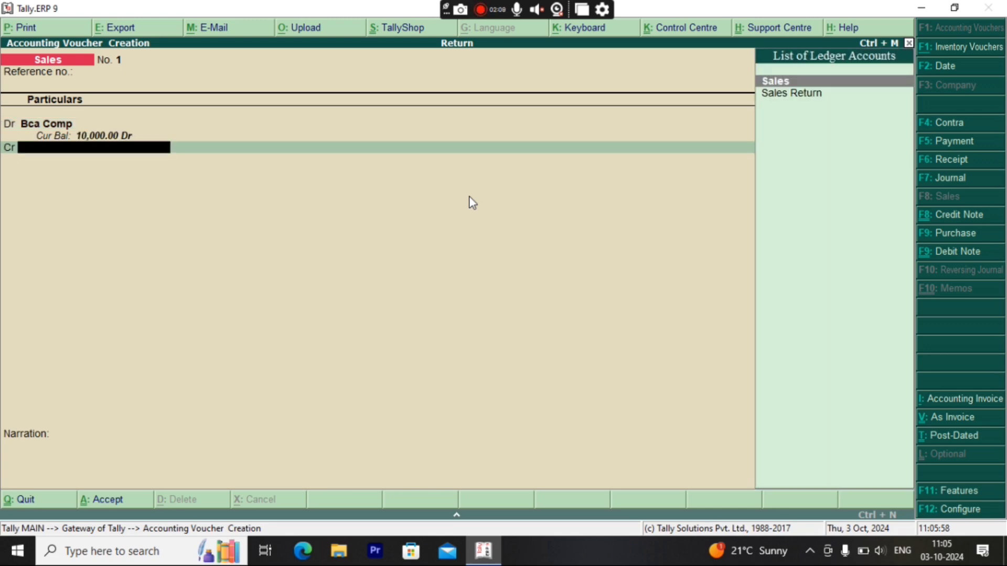
- Credit the Sales ledger with 10,000.00 and save the sales voucher without a narration
key("Return")
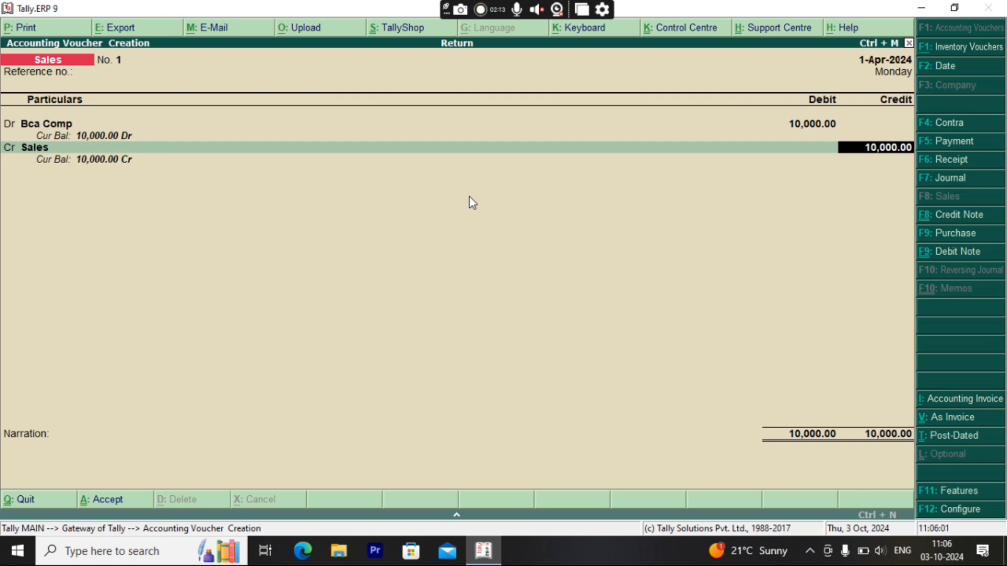
key("Return")
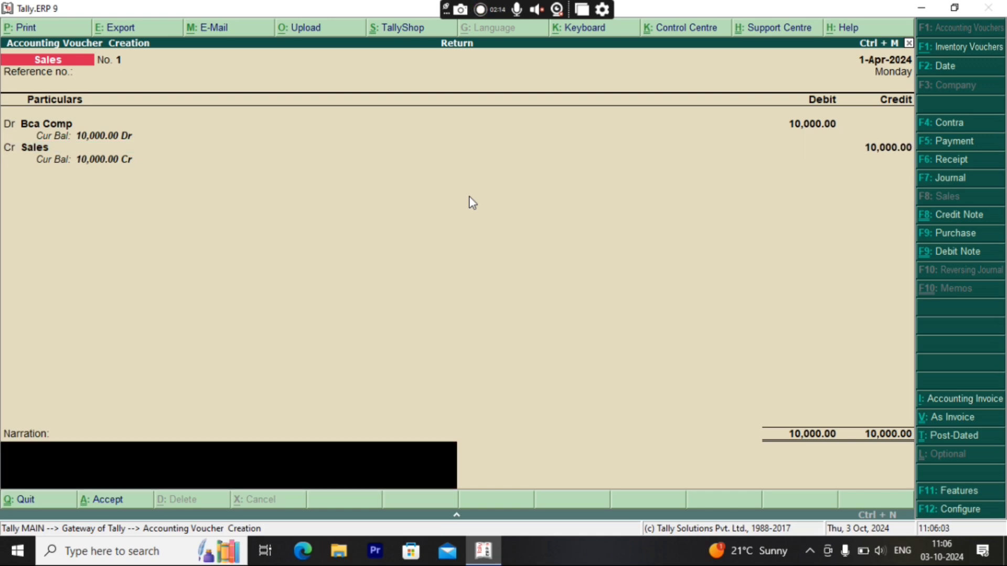
key("Return")
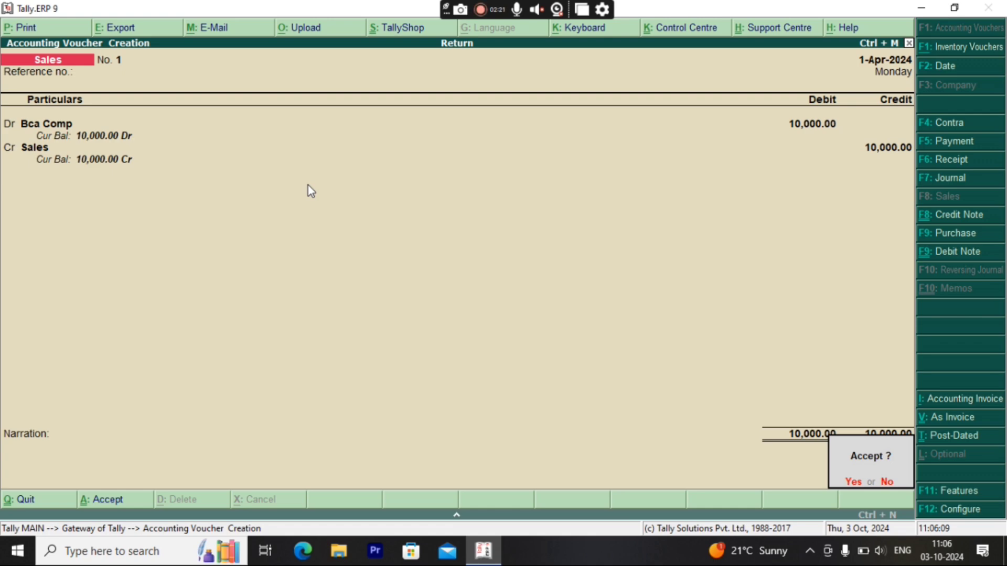
key("Return")
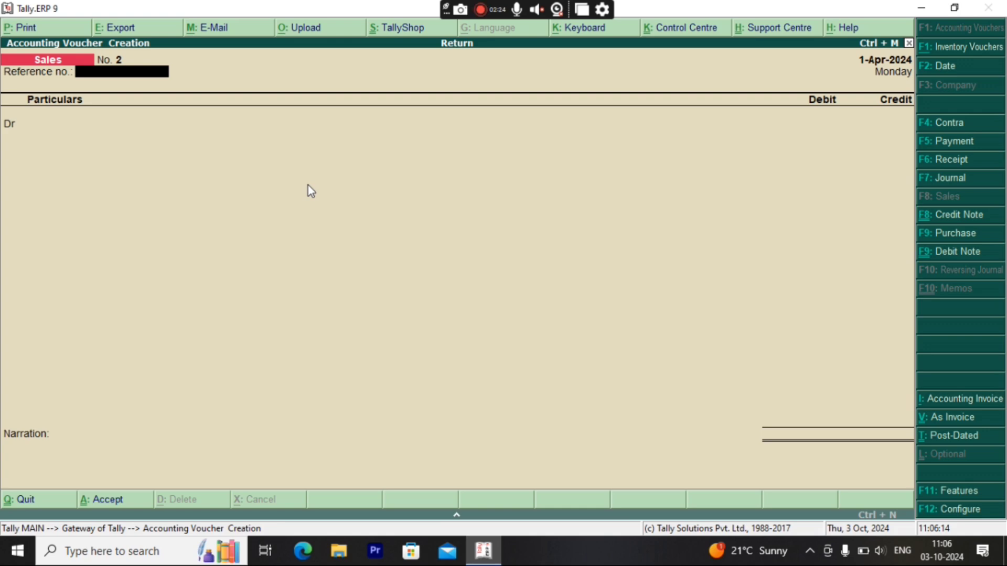
- Start a credit note voucher, leaving the original invoice number blank and setting the invoice date to 1-4-24
key("ctrl+F8")
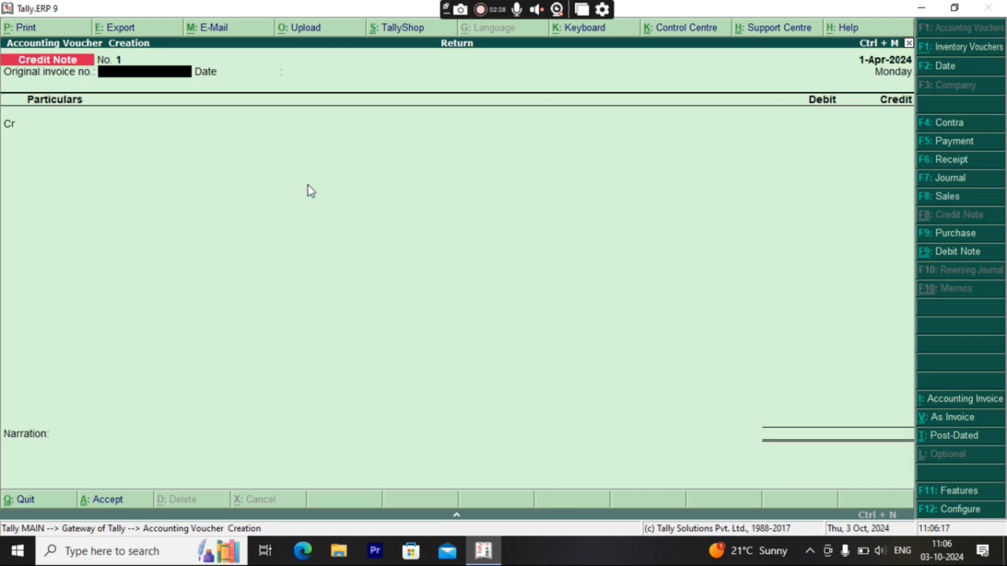
key("Return")
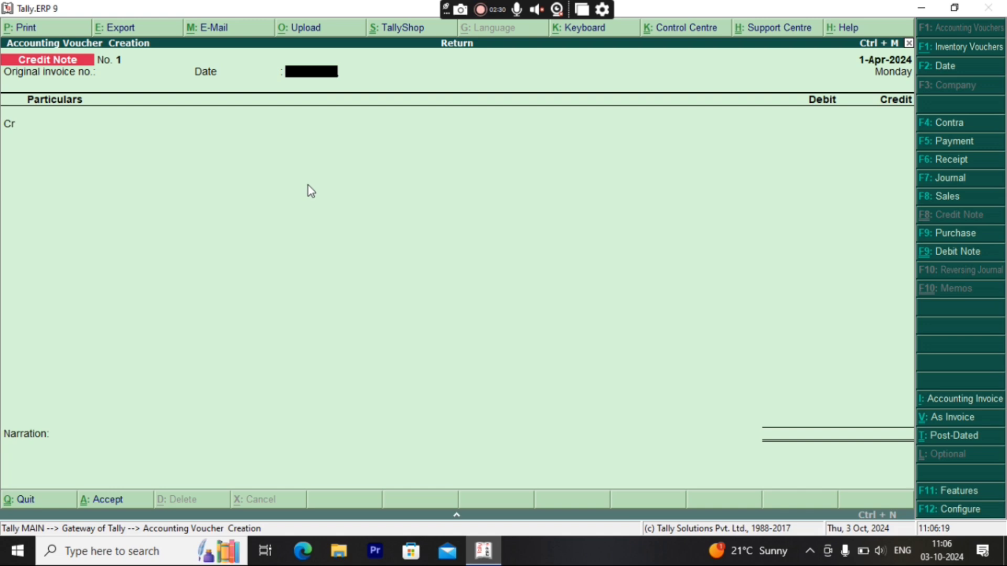
type("1-4-24")
key("Return")
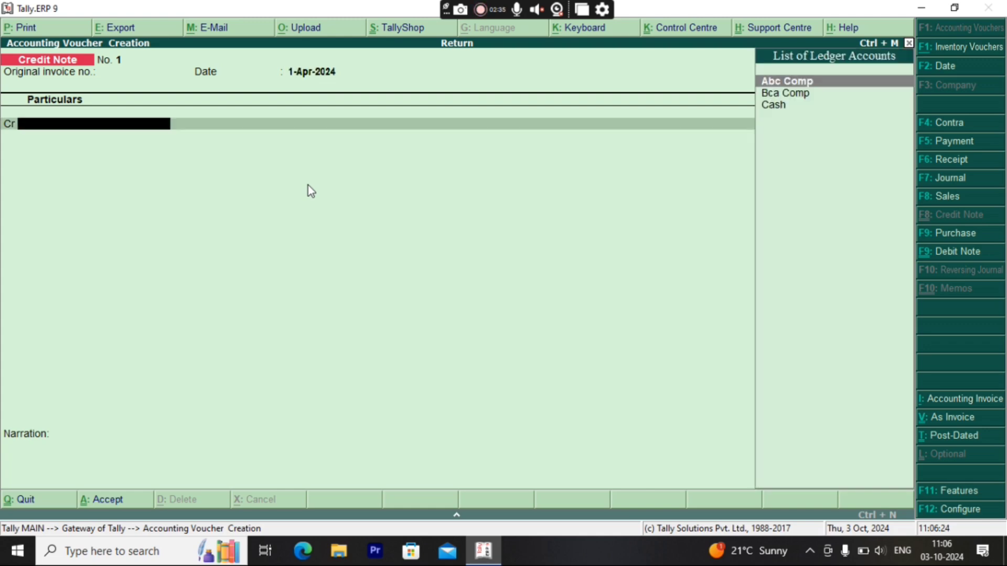
- Credit Bca Comp with 700 in the credit note, keeping the default buyer details
key("Down")
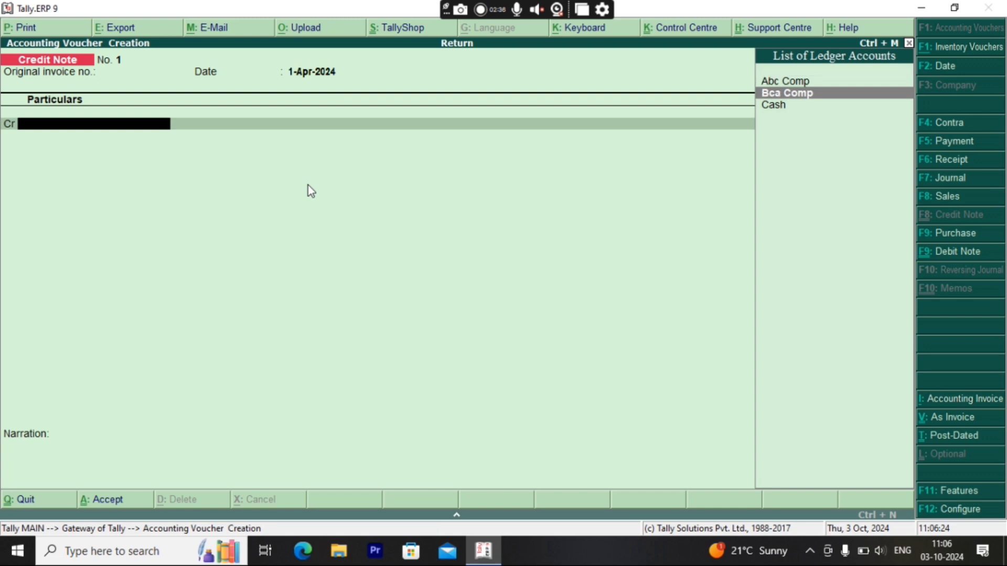
key("Return")
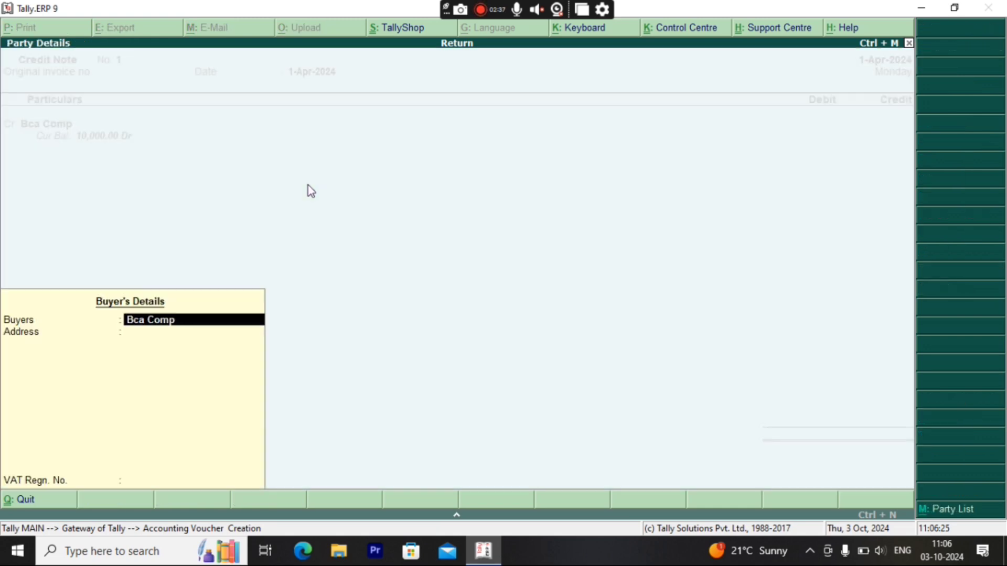
key("Return")
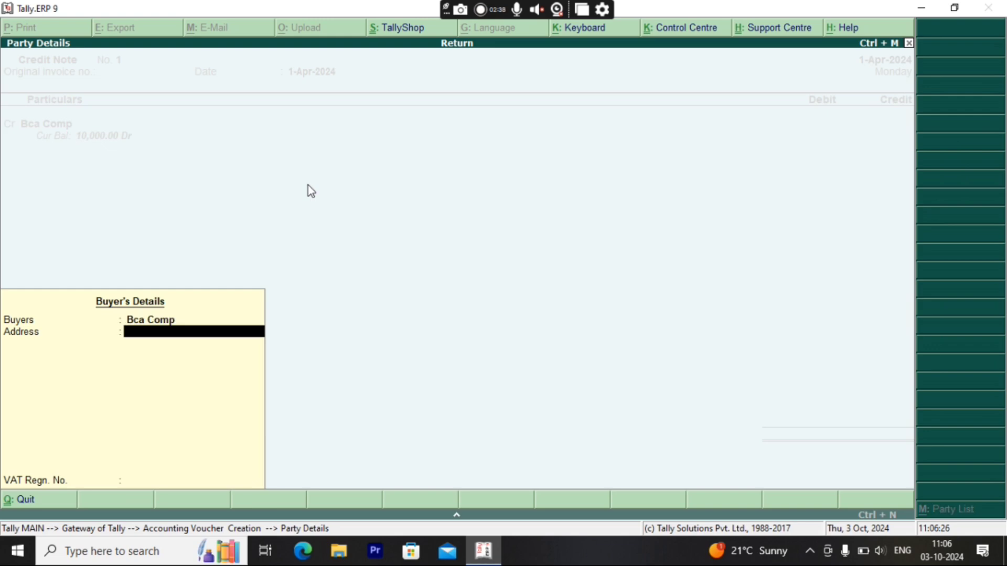
key("Return")
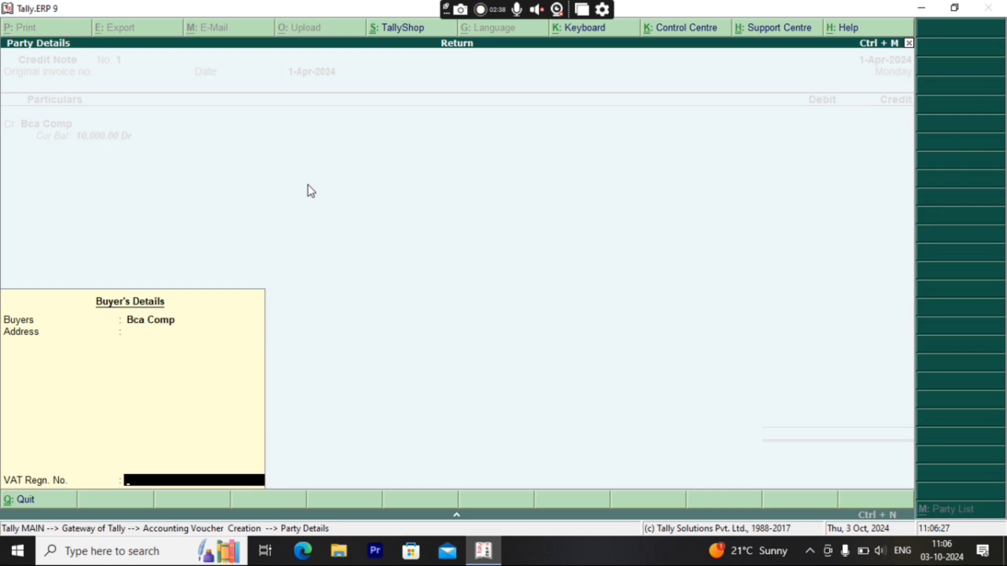
key("Return")
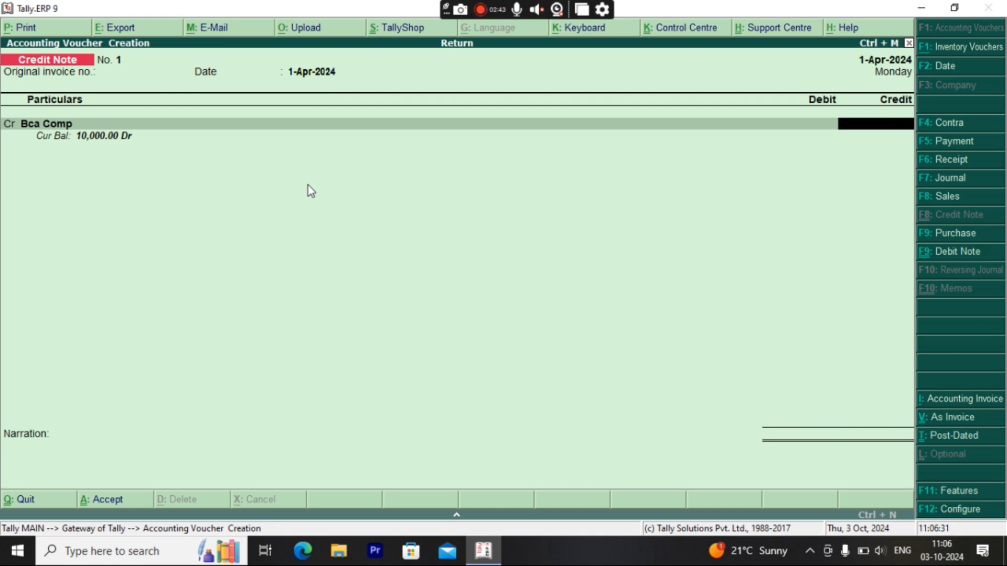
type("700")
key("Return")
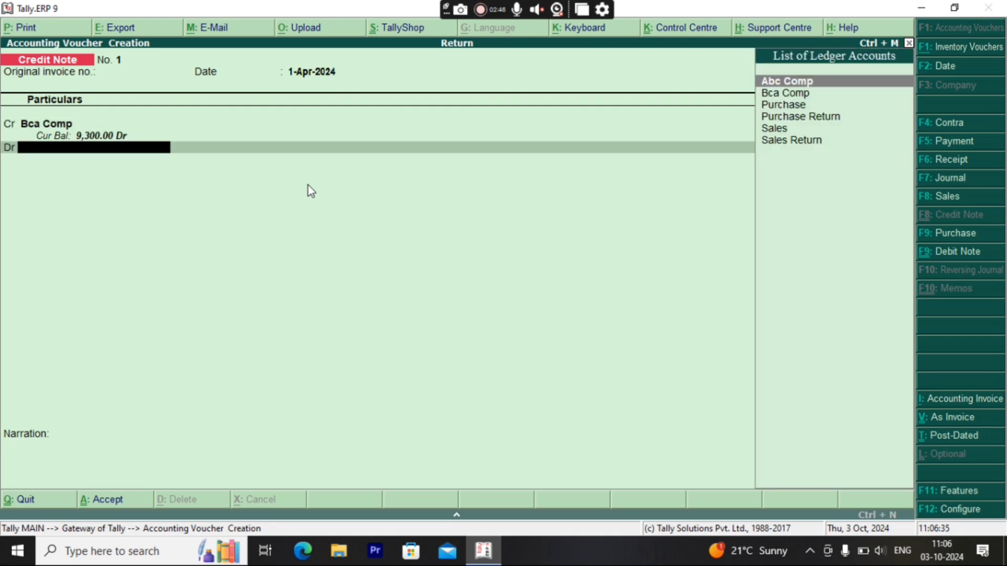
- Debit the Sales Return ledger with 700.00, save the credit note without a narration and leave voucher entry
key("Down")
key("Down")
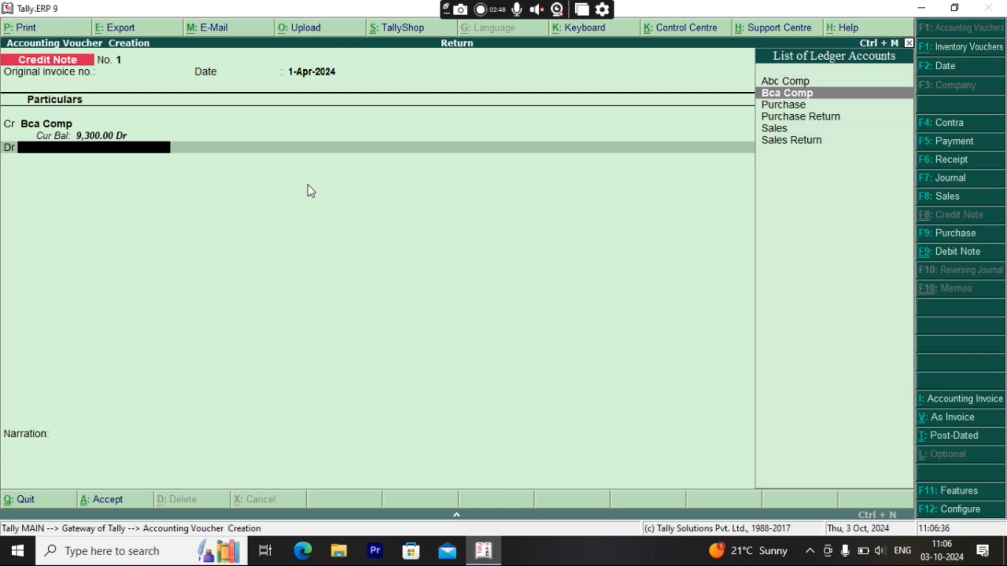
key("Down")
key("Down")
key("Down")
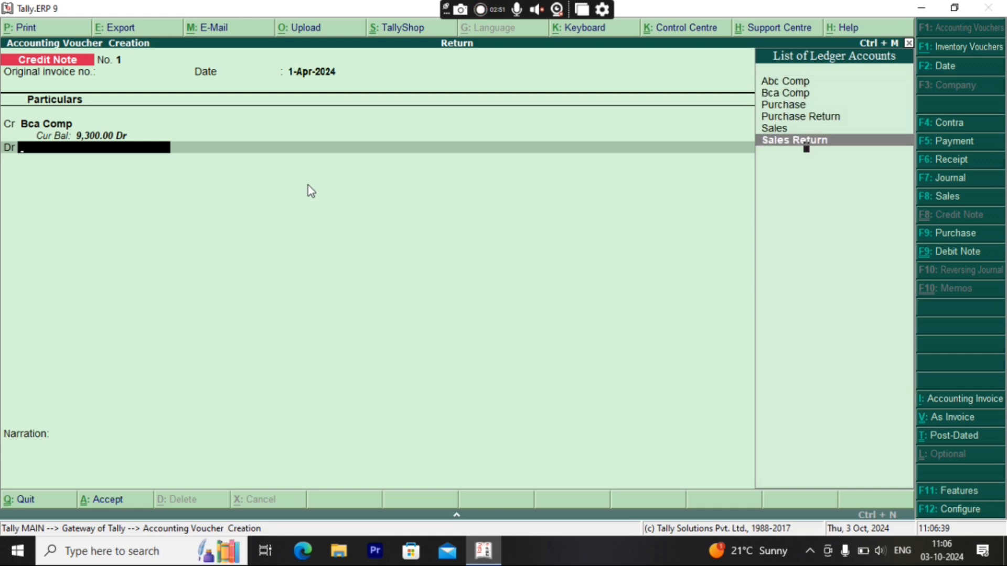
key("Return")
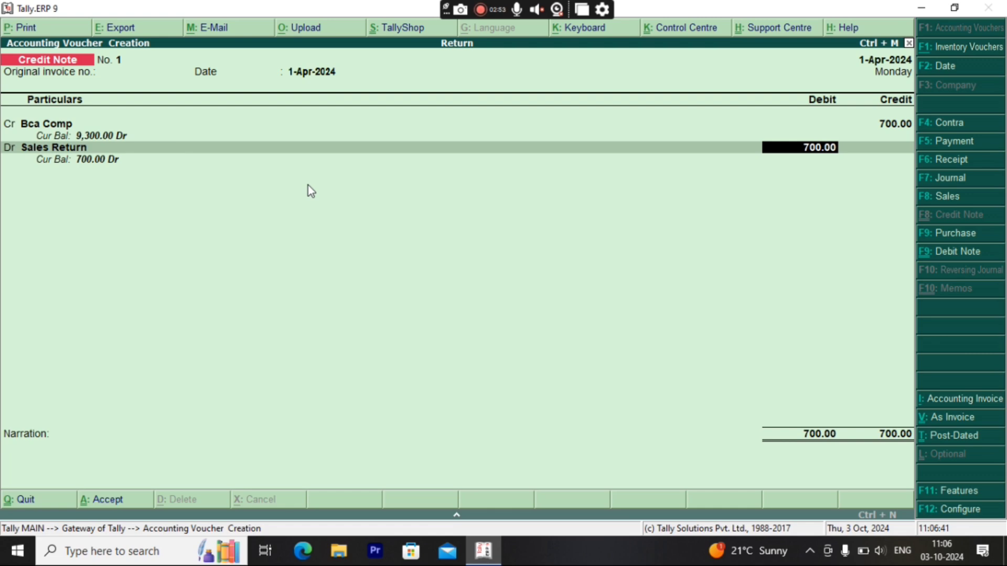
key("Return")
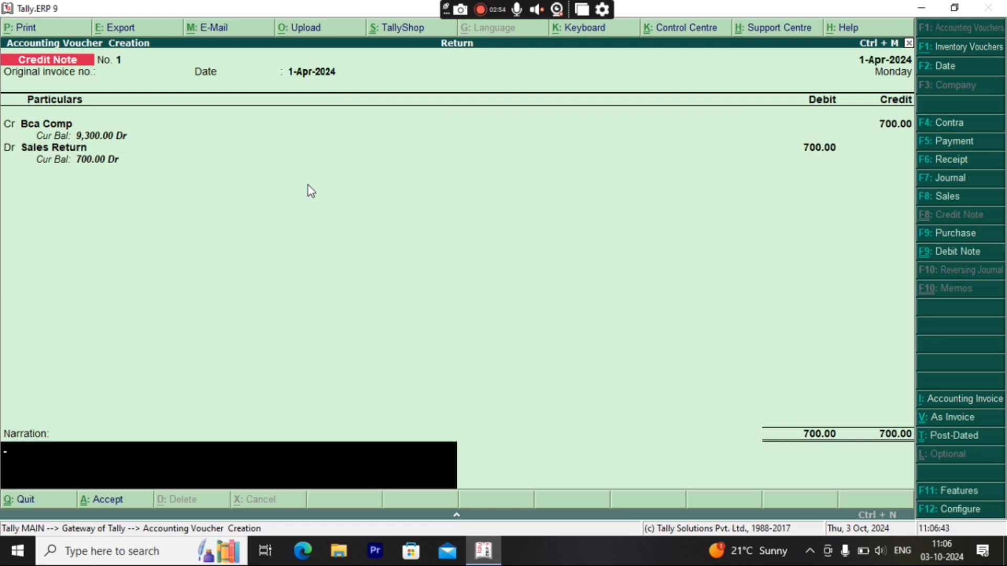
key("Return")
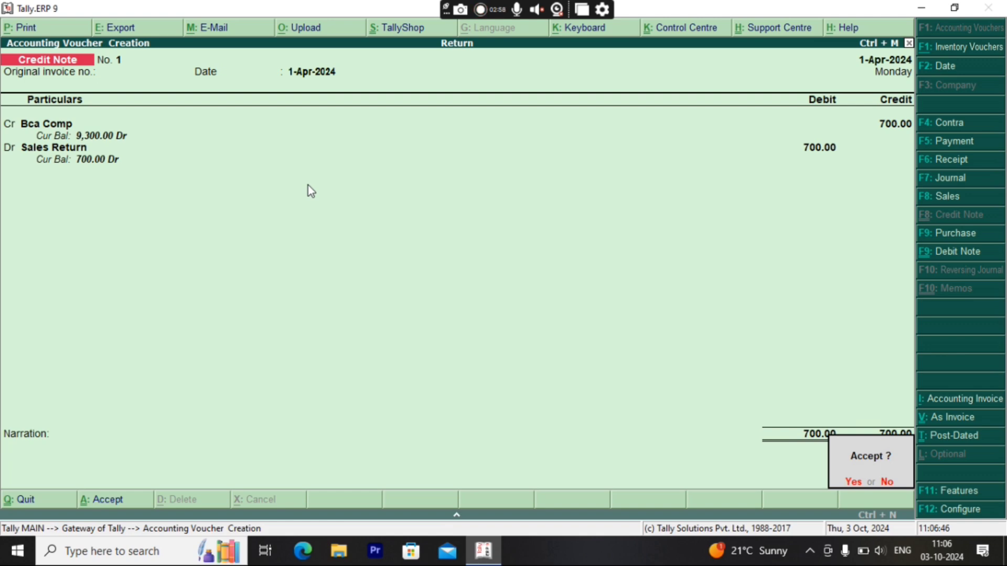
key("Return")
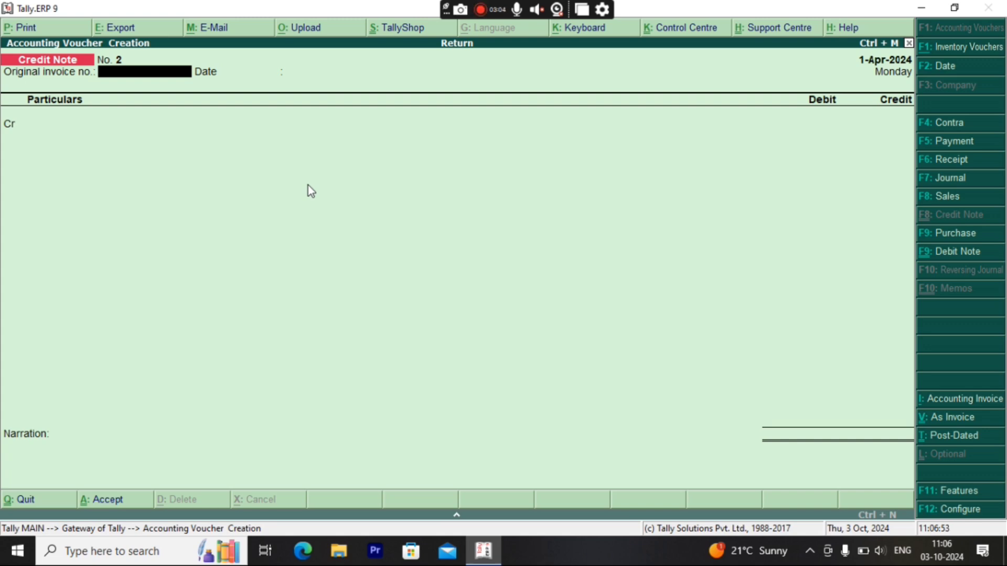
key("Escape")
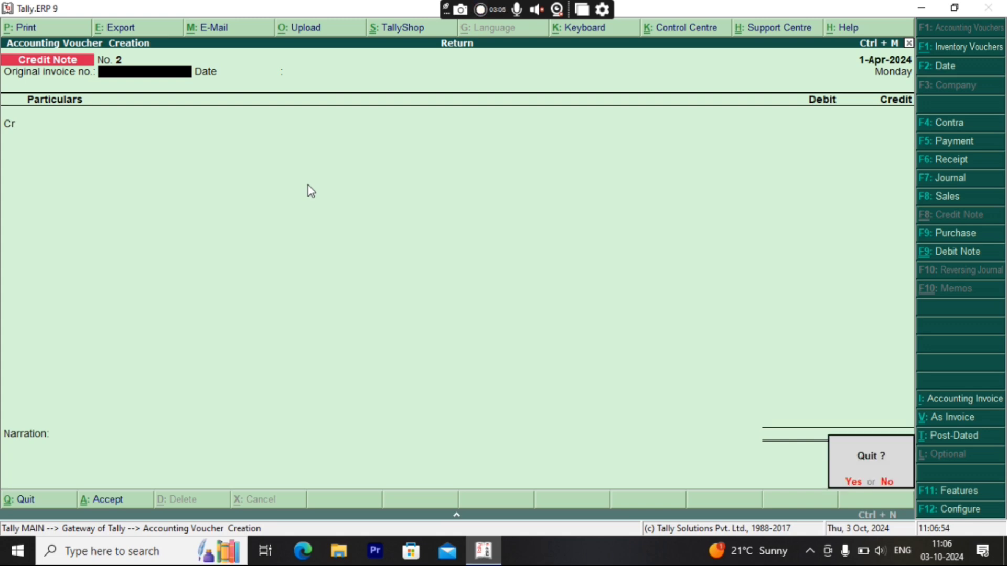
key("y")
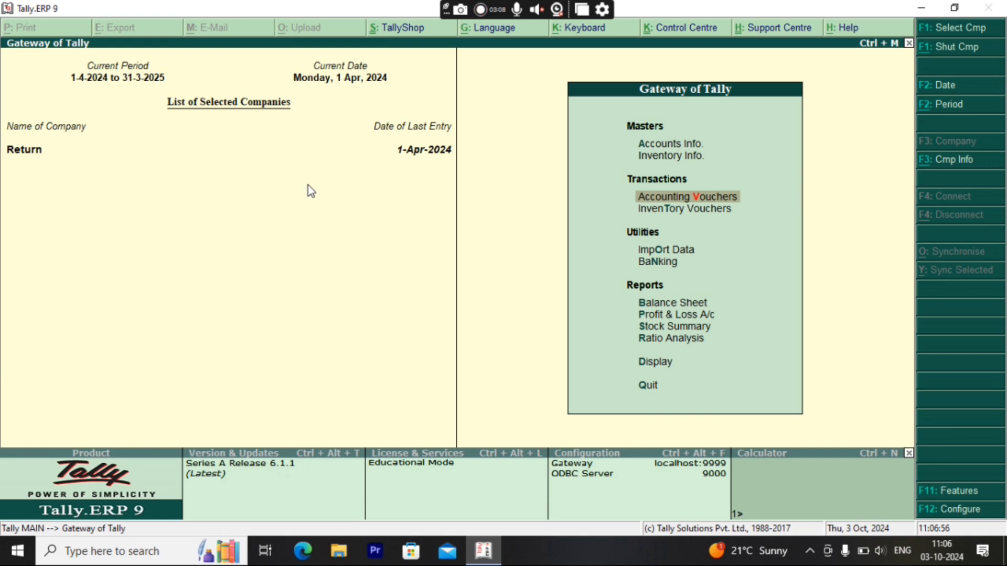
- Open the Profit & Loss A/c report and expand it to the detailed view of the purchase and sales accounts
key("Down")
key("Down")
key("Down")
key("Down")
key("Down")
key("Down")
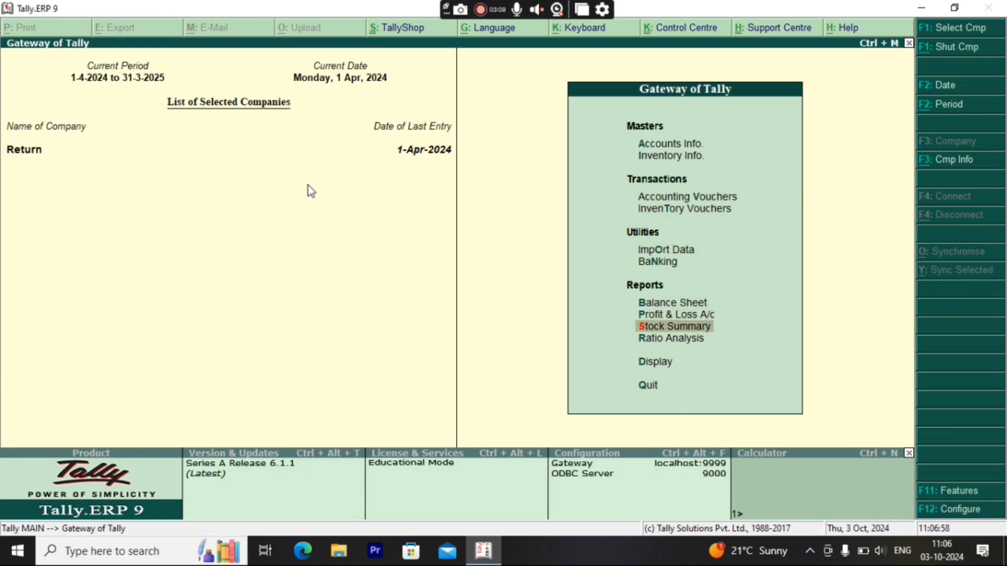
key("Up")
key("Return")
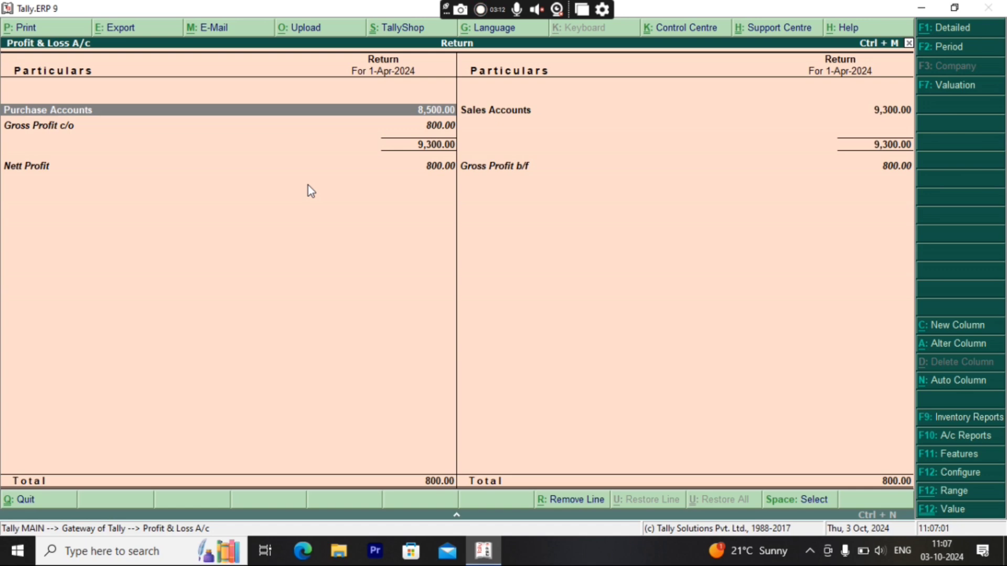
key("alt+F1")
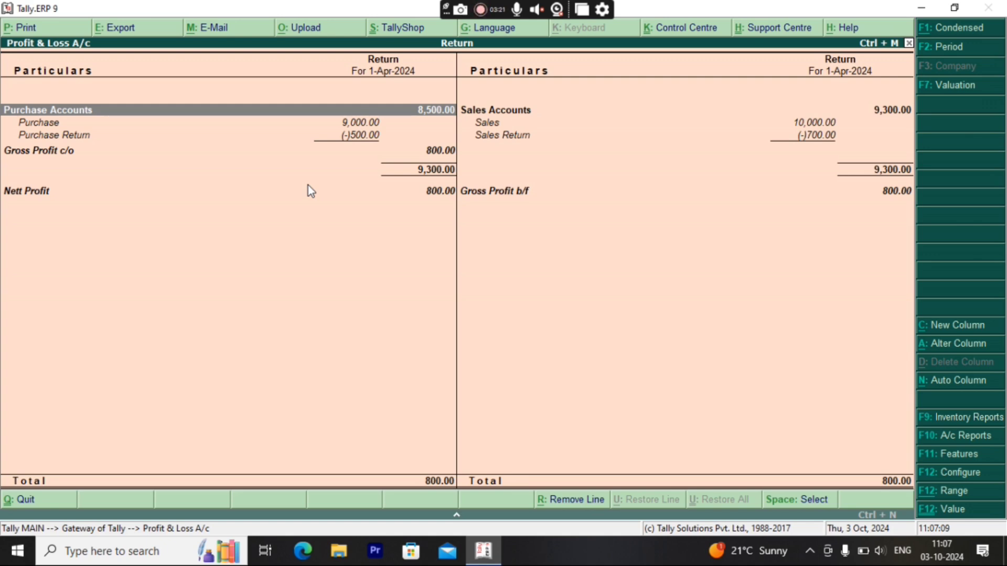
left_click(481, 10)
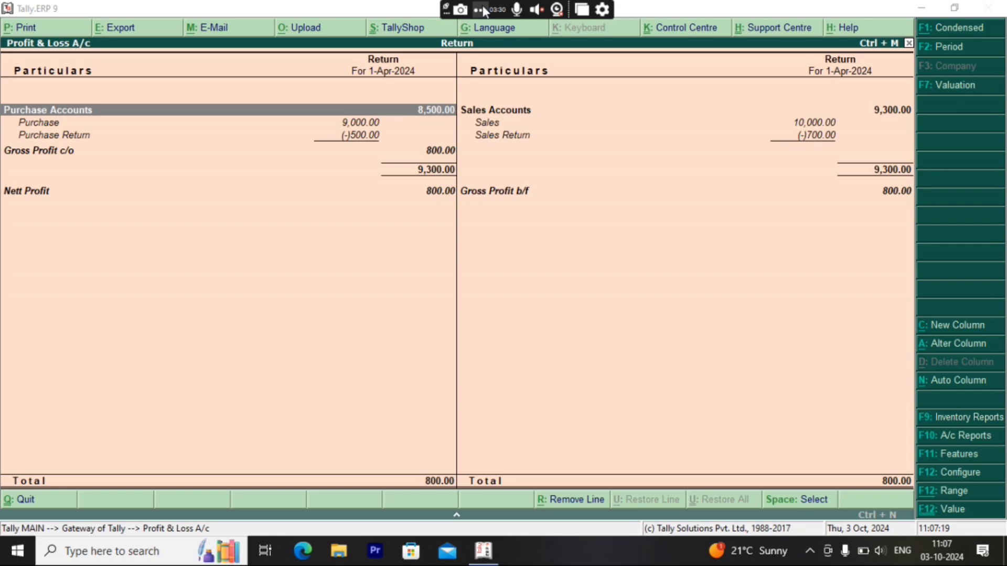